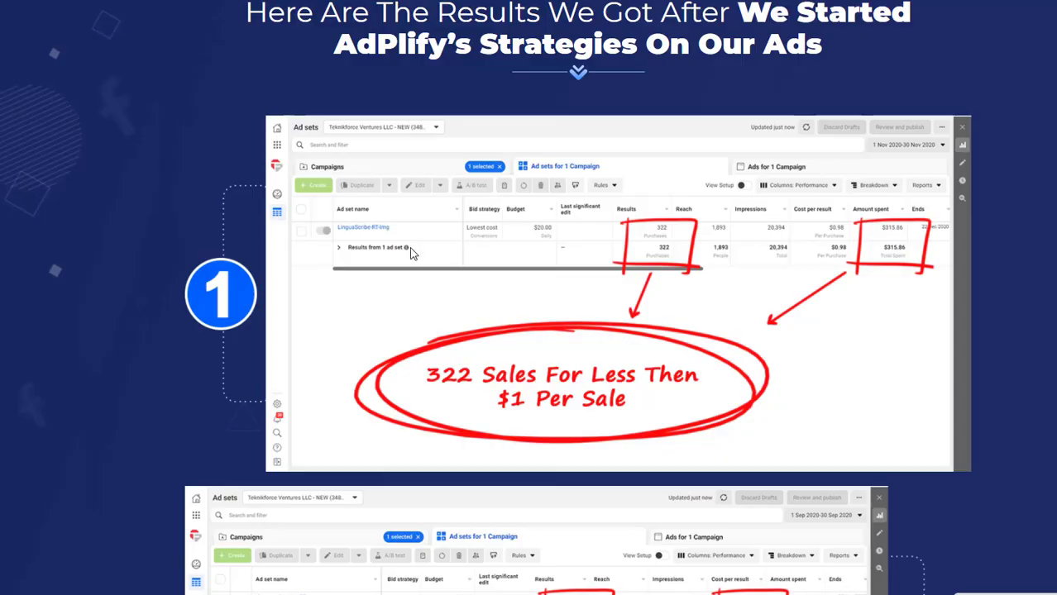
Step: Open Ad Watcher from the dashboard to list tracked pages like Health, Amazon.com, PUMA and Flipkart
scroll(424, 271, "down", 2)
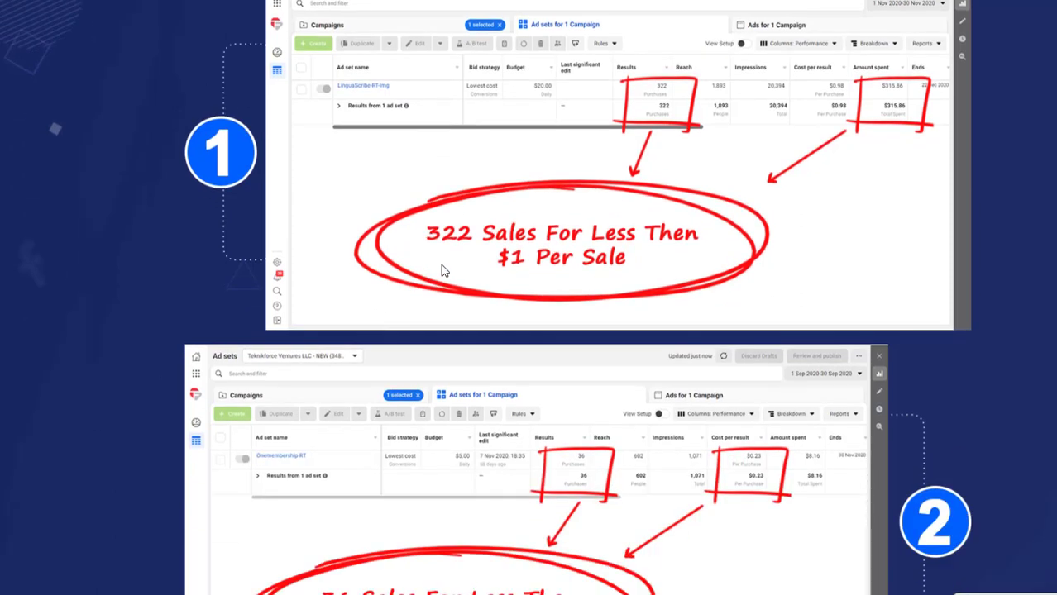
scroll(471, 281, "up", 1)
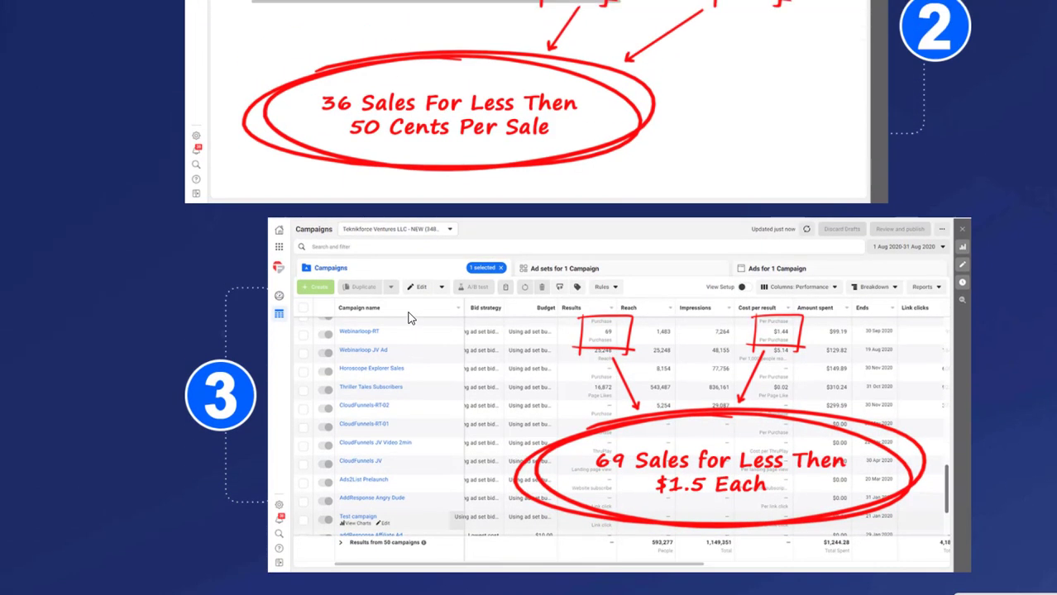
scroll(424, 281, "up", 5)
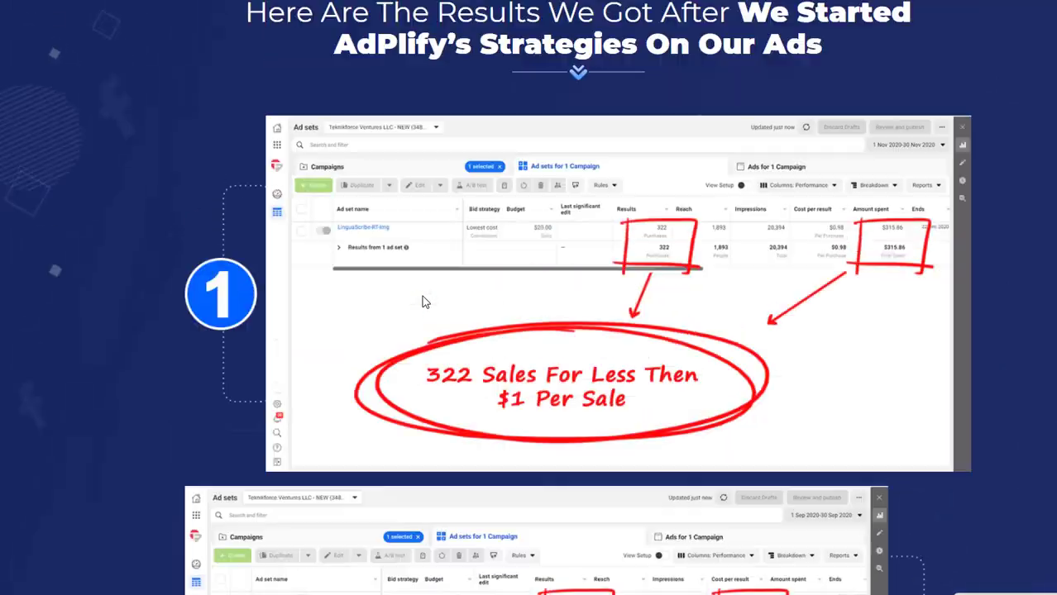
scroll(516, 333, "down", 1)
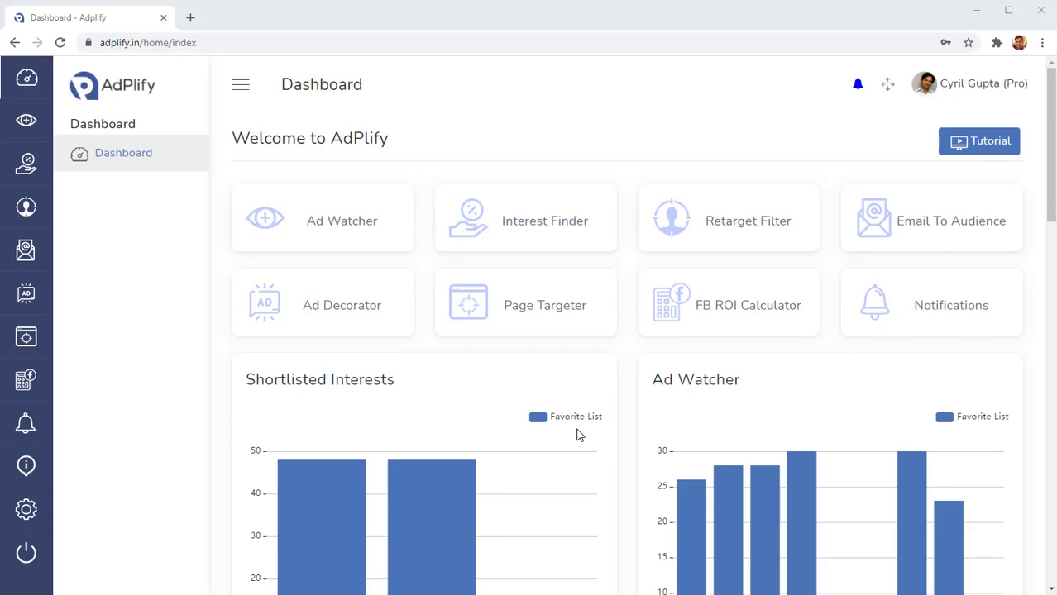
left_click(372, 240)
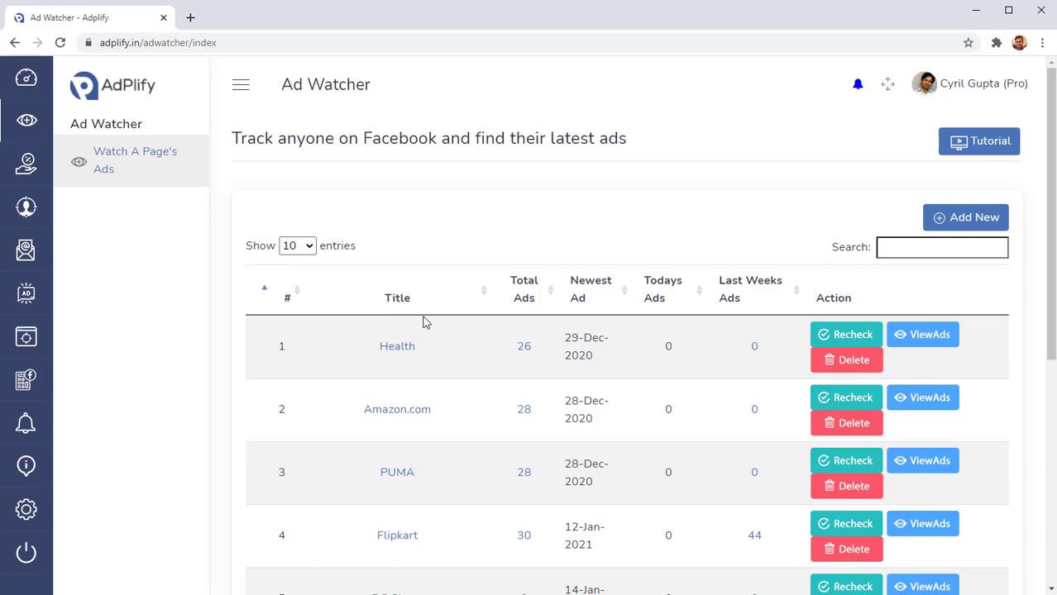
Step: Start adding a new watched page, then close the form without adding one
scroll(423, 323, "down", 2)
scroll(502, 319, "up", 2)
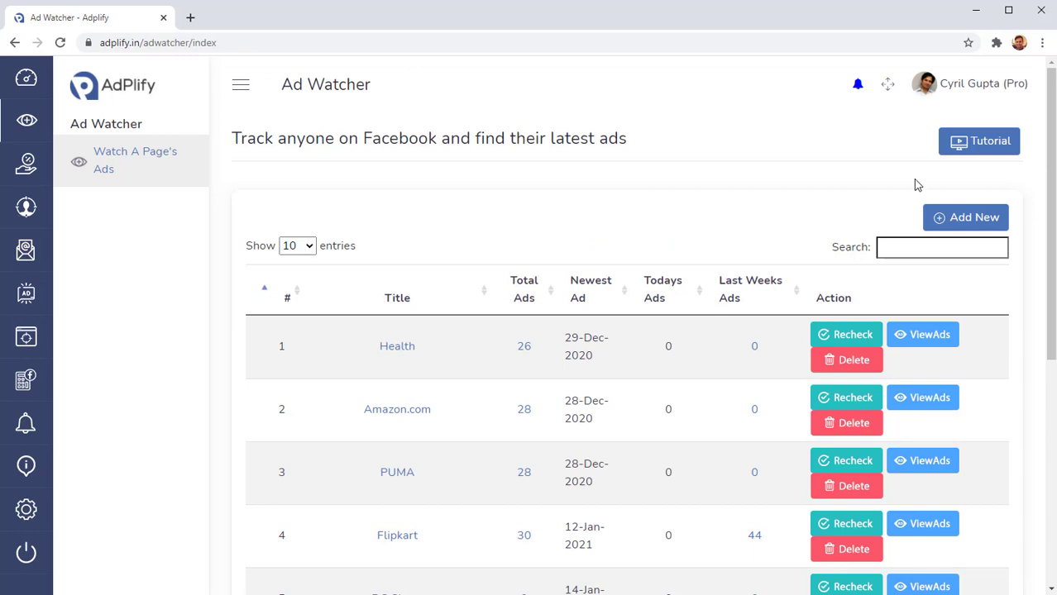
left_click(972, 217)
left_click(422, 343)
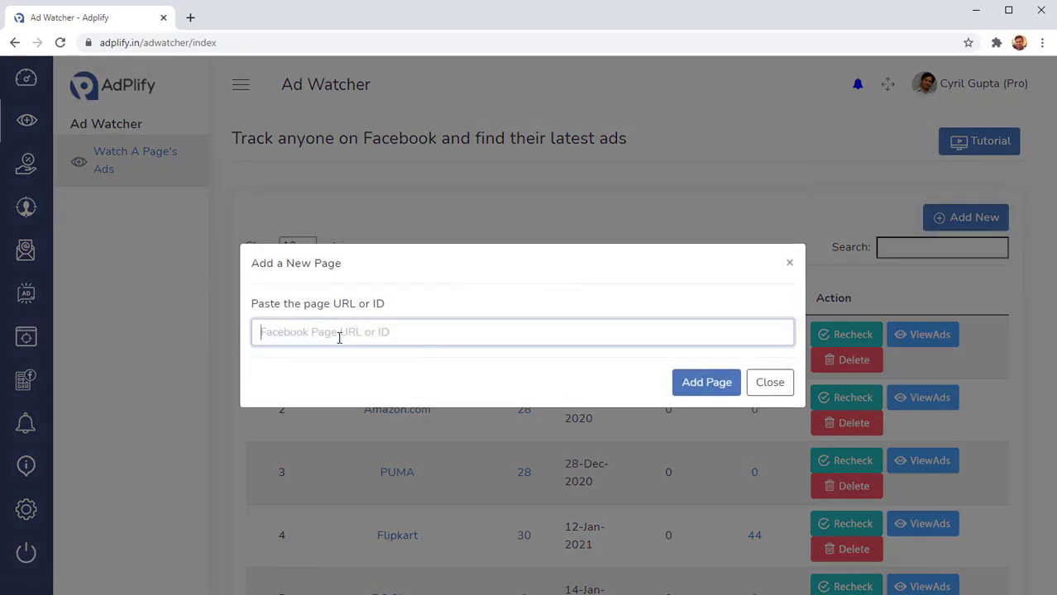
left_click(769, 382)
scroll(716, 387, "down", 3)
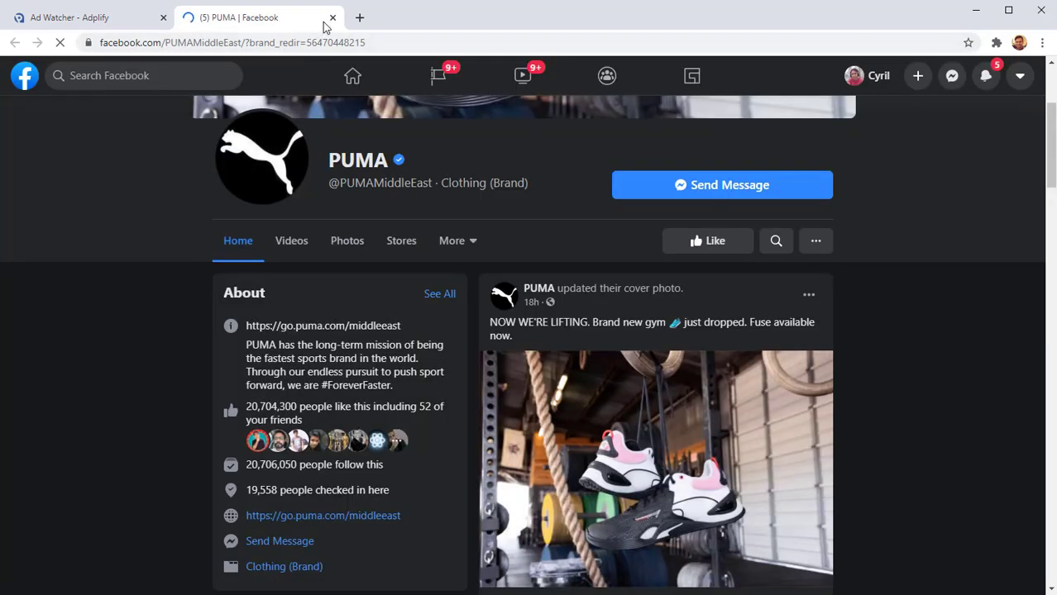
Step: Close the PUMA Facebook tab, browse PUMA's 28 collected ads, then check the new-ads alert email
left_click(332, 17)
left_click(523, 262)
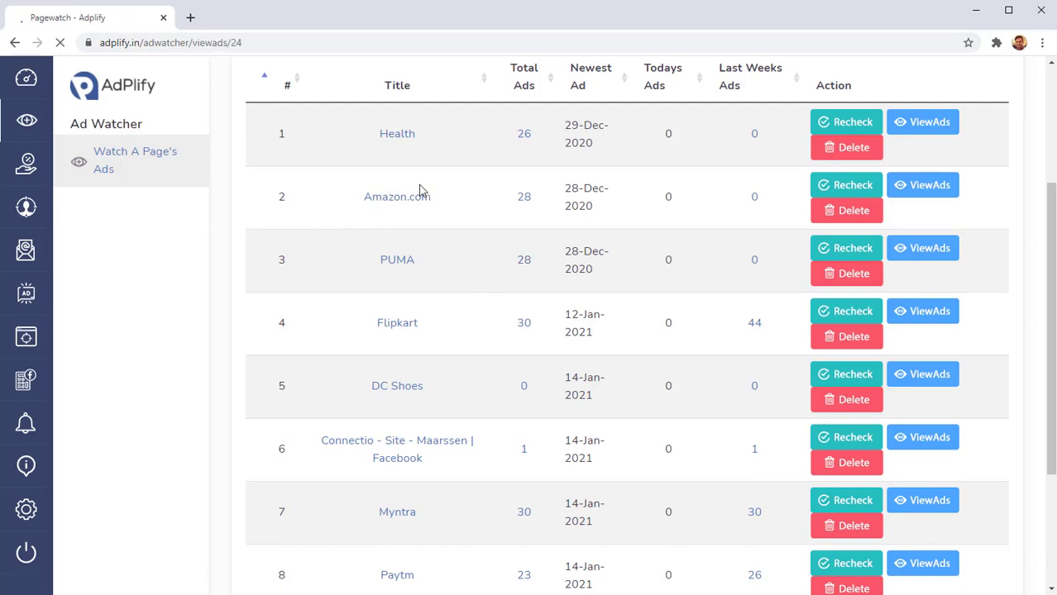
scroll(547, 290, "down", 5)
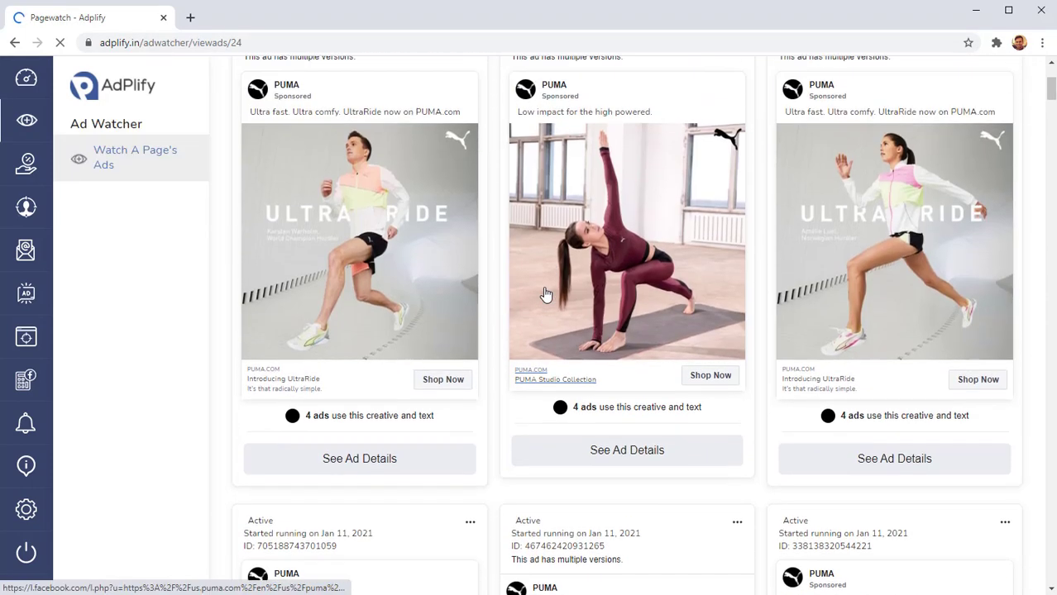
scroll(545, 288, "down", 1)
left_click_drag(563, 185, 628, 205)
scroll(651, 260, "down", 3)
scroll(651, 261, "down", 15)
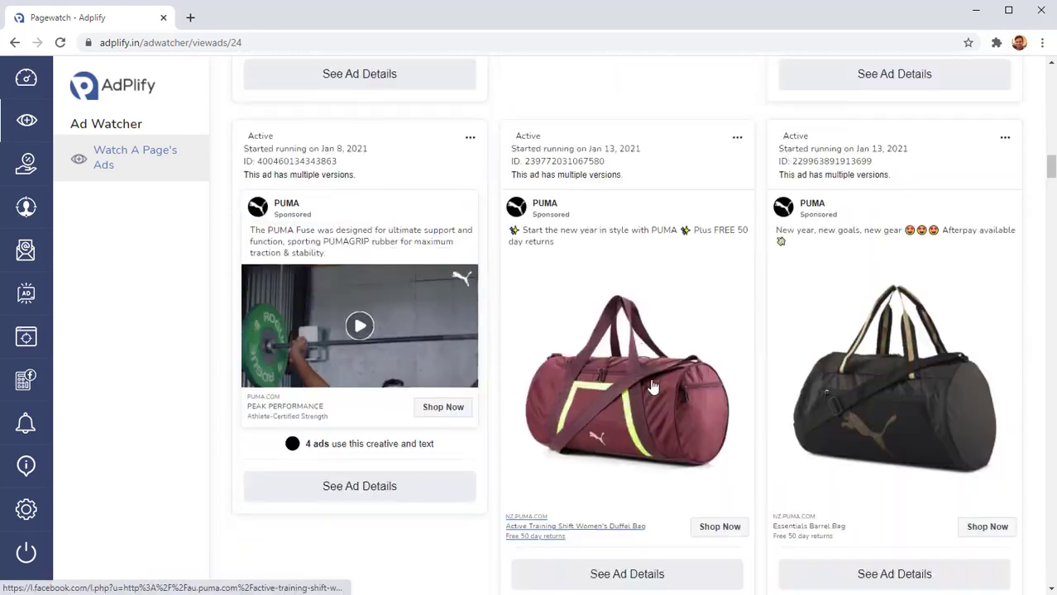
scroll(651, 431, "down", 10)
key("Home")
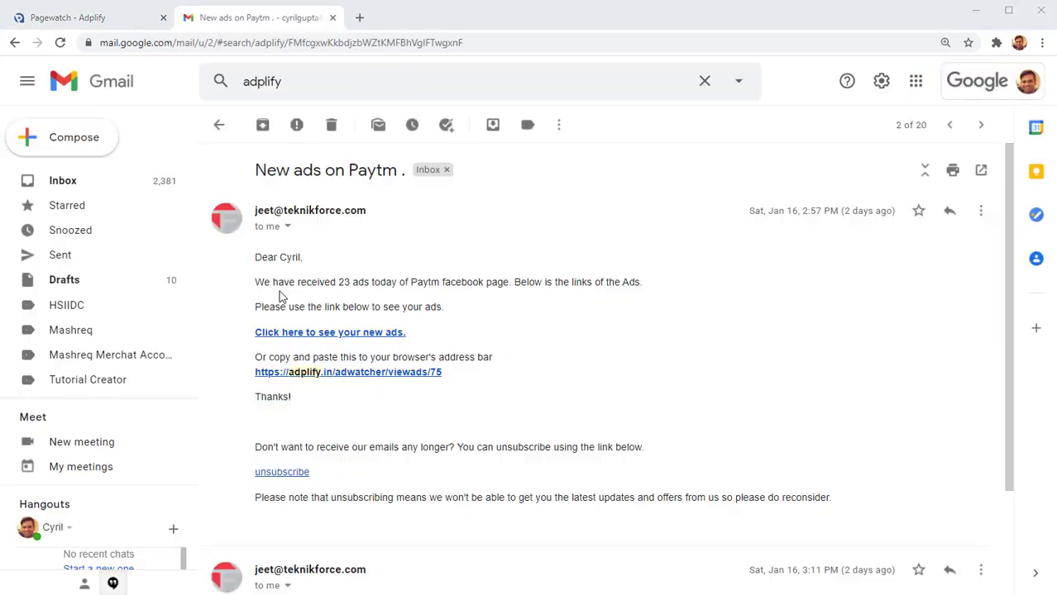
left_click_drag(273, 282, 396, 305)
left_click(415, 290)
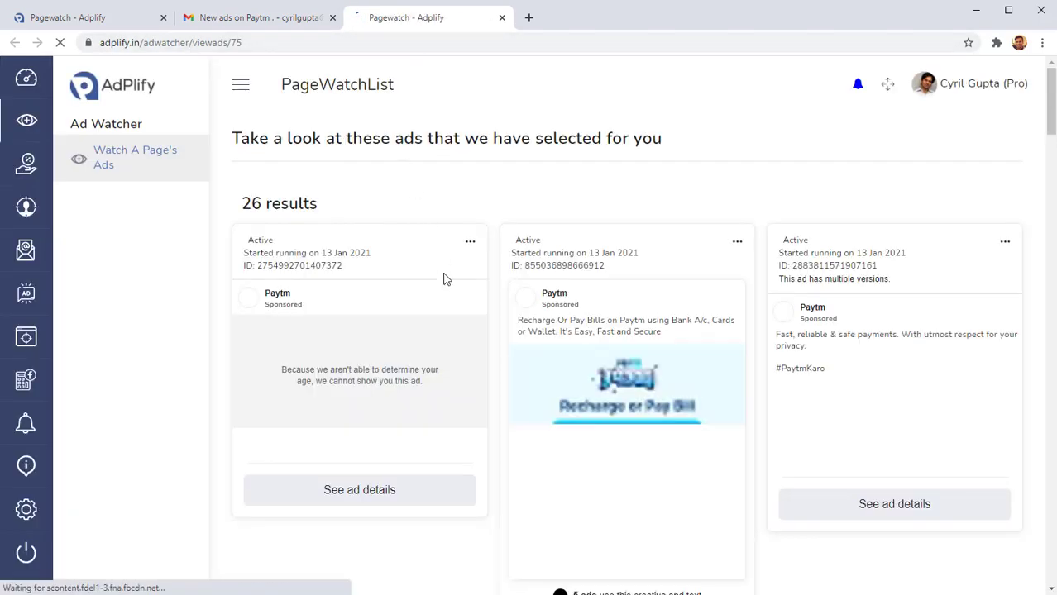
Step: Look through the 26 Paytm ads, return to the PUMA ads, then open Interest Finder
scroll(446, 285, "down", 3)
scroll(450, 298, "down", 7)
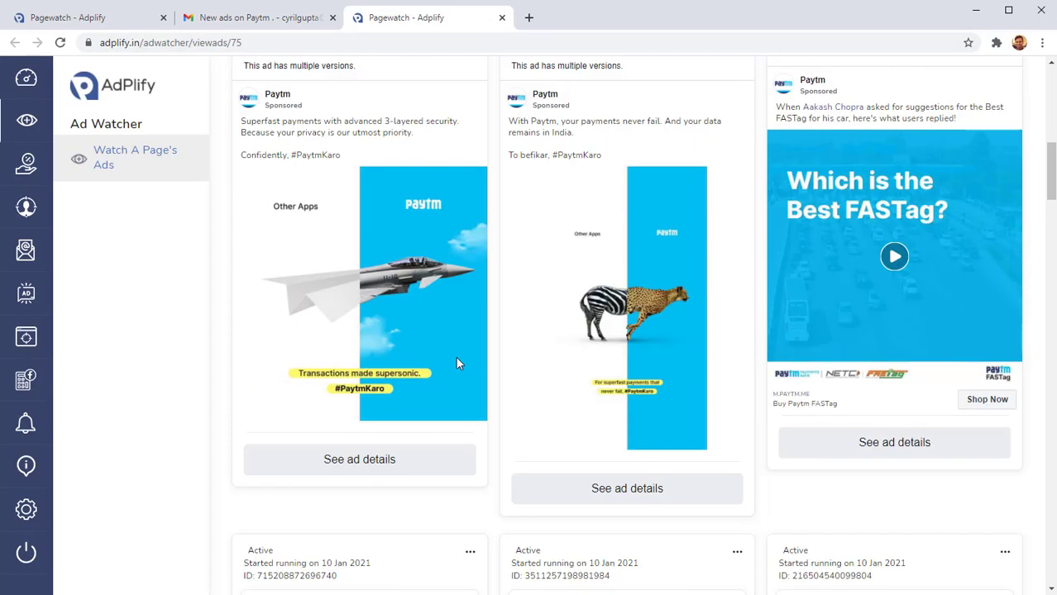
scroll(457, 364, "up", 4)
left_click(117, 24)
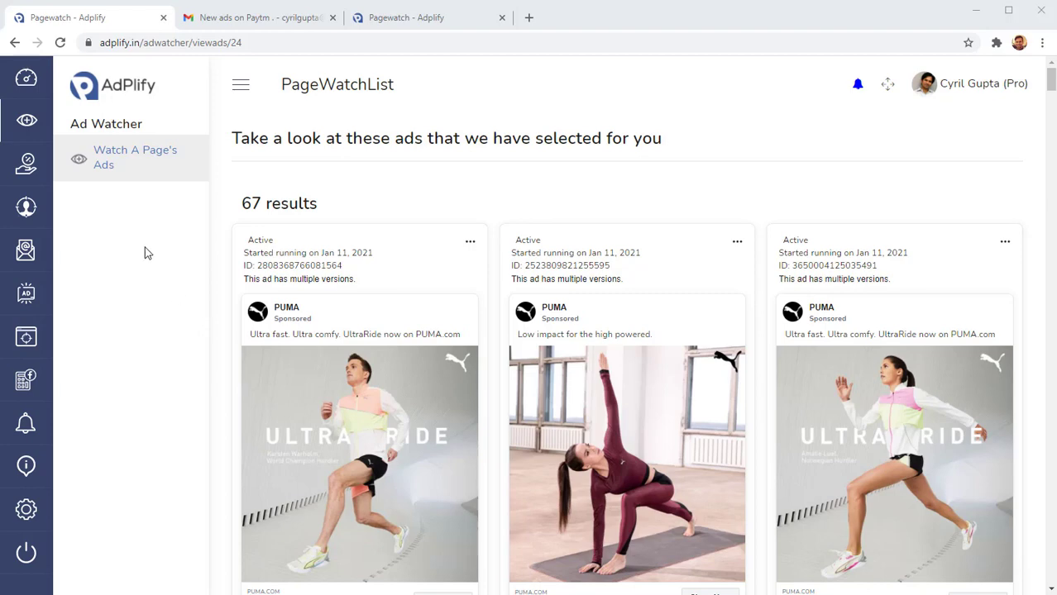
mouse_move(32, 171)
left_click(106, 158)
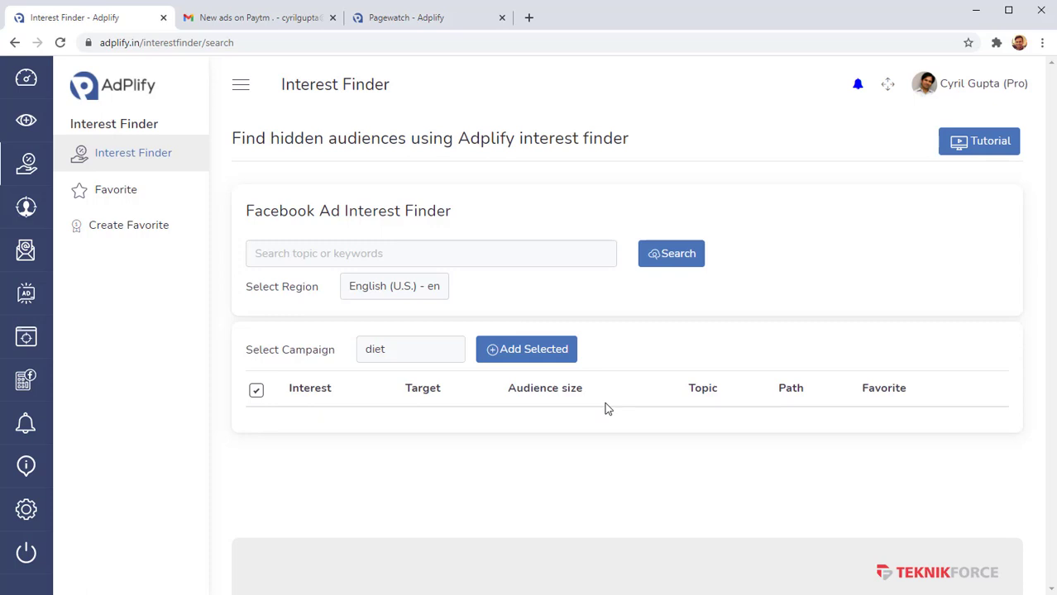
Step: Search Interest Finder for 'shoes' with the region left at English (U.S.)
left_click(494, 252)
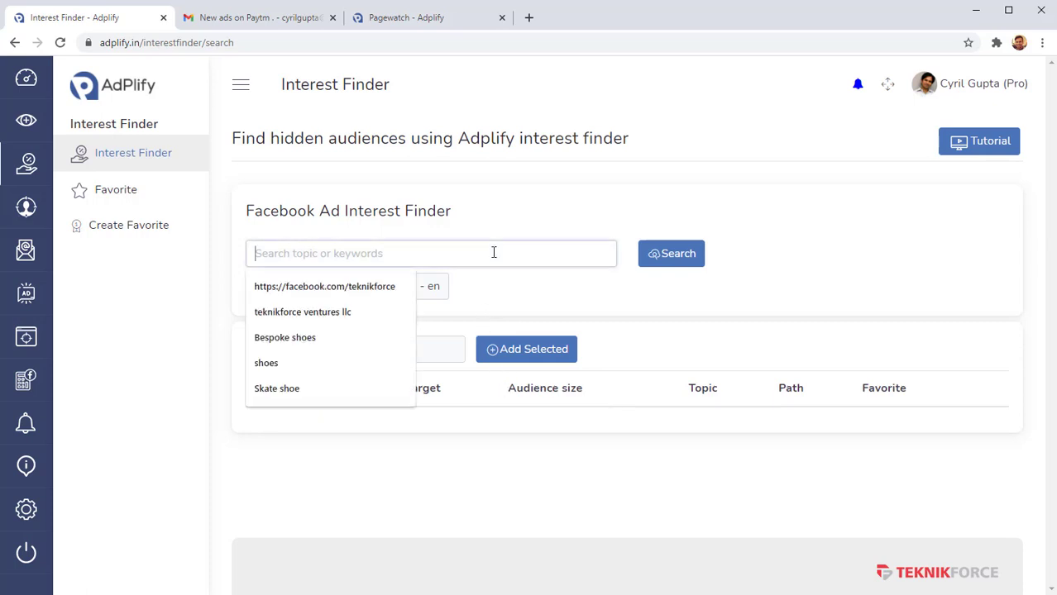
type("shoes")
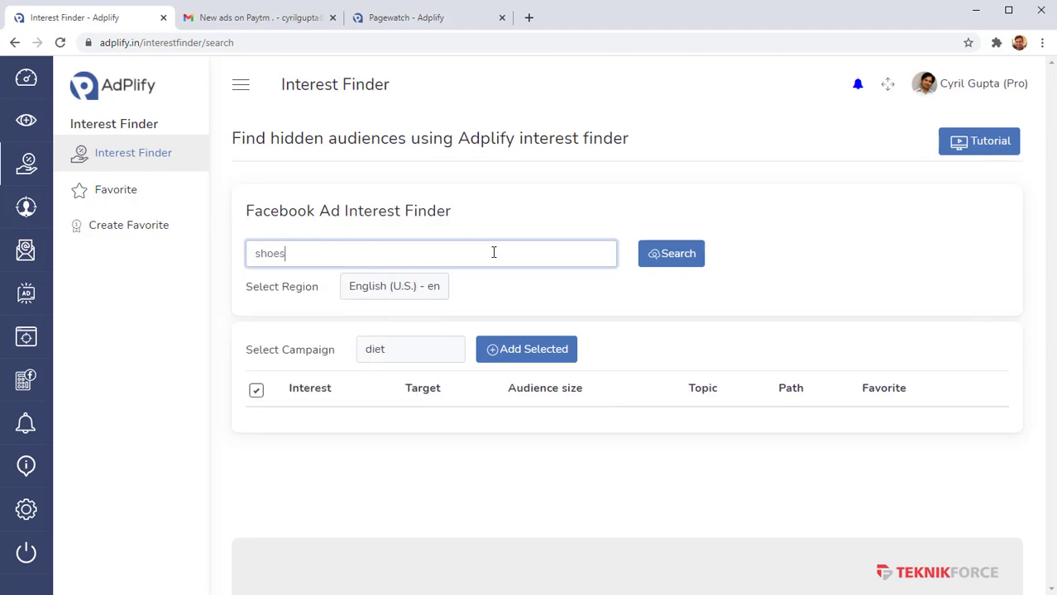
left_click(441, 287)
scroll(503, 103, "down", 10)
scroll(512, 190, "down", 5)
scroll(526, 219, "up", 5)
scroll(526, 219, "down", 10)
left_click(676, 277)
left_click(672, 271)
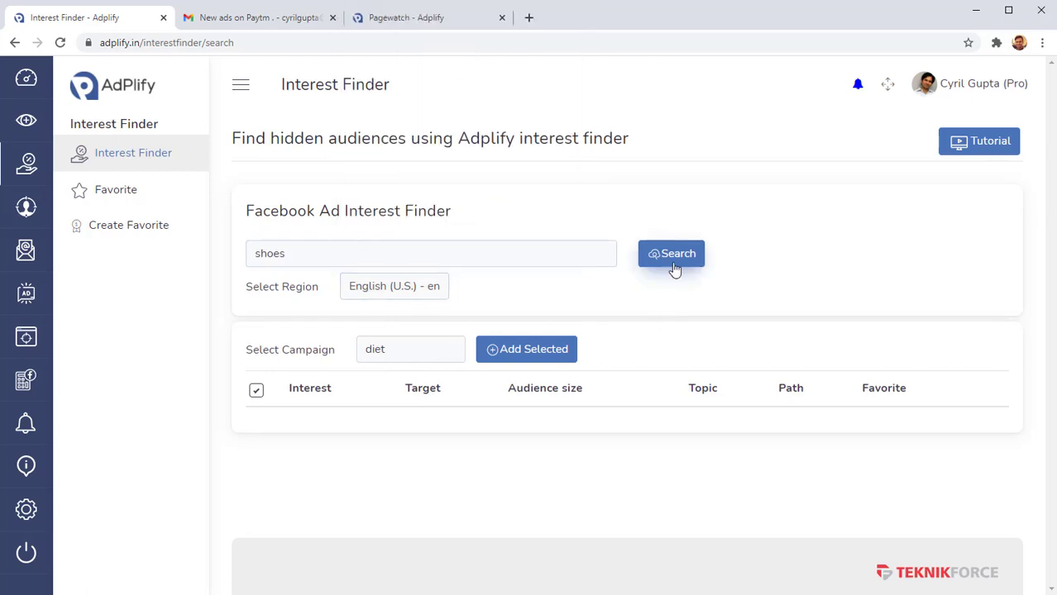
Step: Scroll through the 121 shoe-related interests such as Sneakers, Nike and Vans
scroll(662, 372, "down", 5)
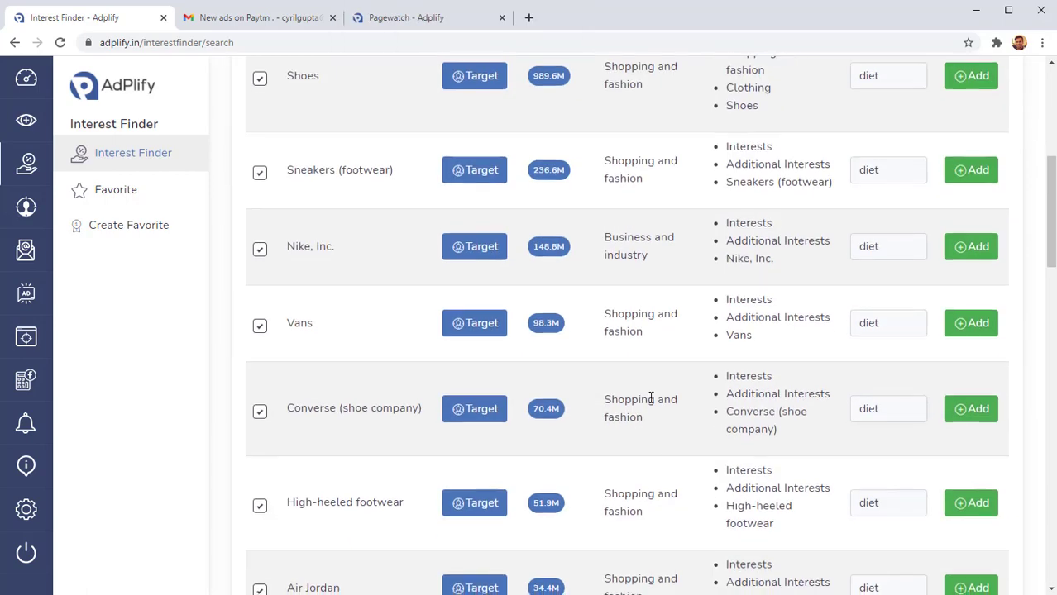
scroll(651, 399, "down", 1)
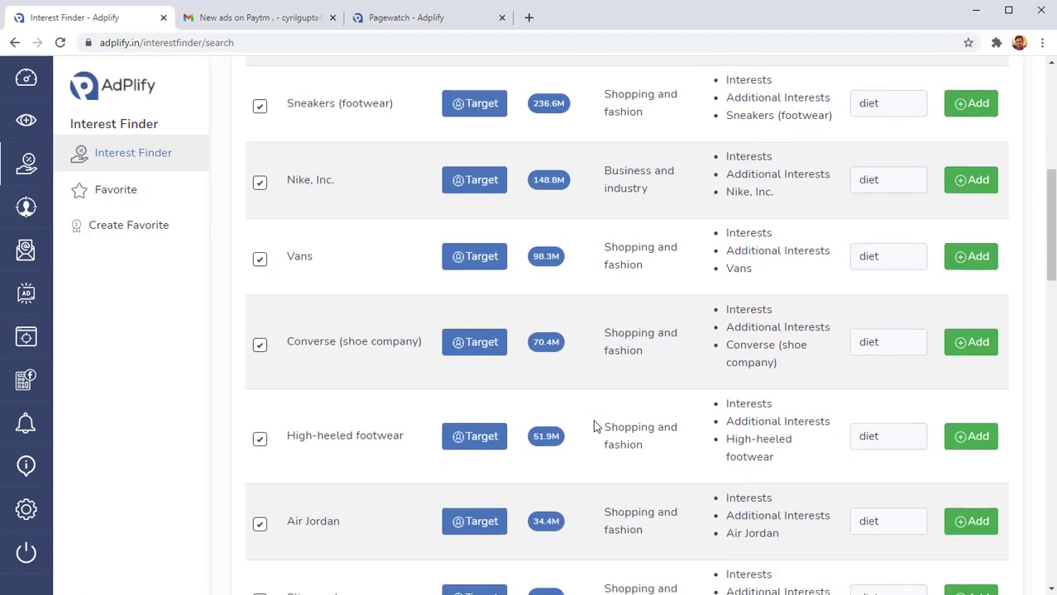
scroll(587, 418, "down", 3)
scroll(584, 413, "down", 1)
scroll(608, 406, "down", 9)
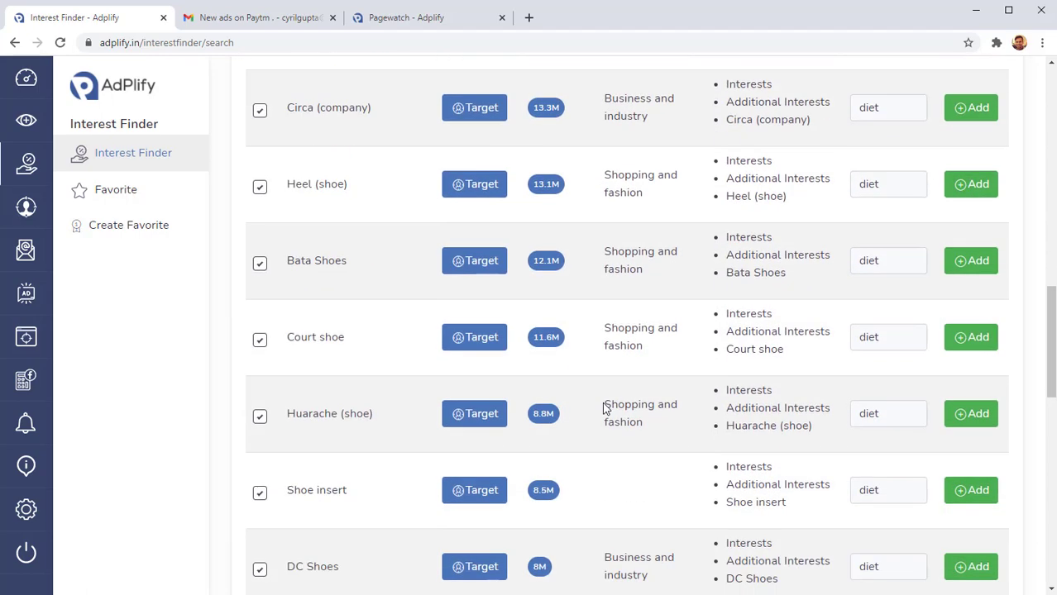
scroll(613, 407, "down", 4)
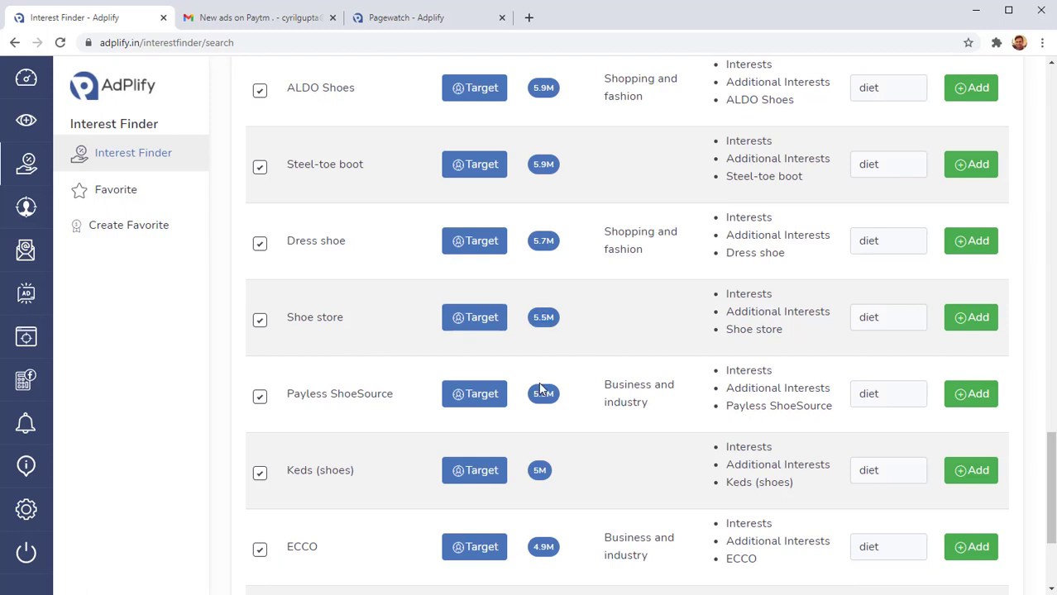
scroll(577, 397, "down", 2)
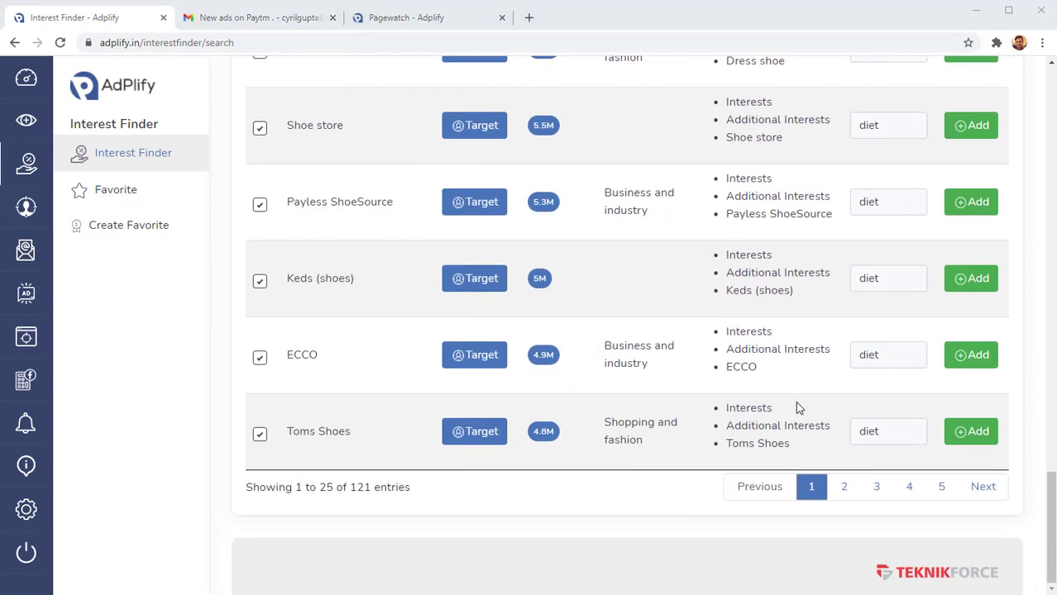
scroll(871, 485, "up", 1)
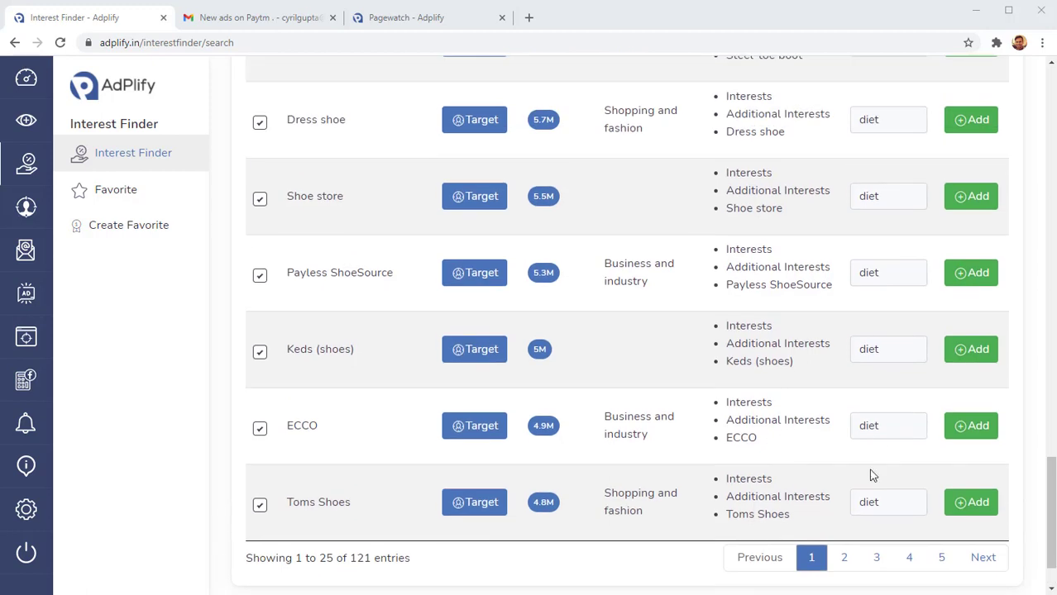
left_click(889, 504)
left_click(878, 550)
left_click(957, 518)
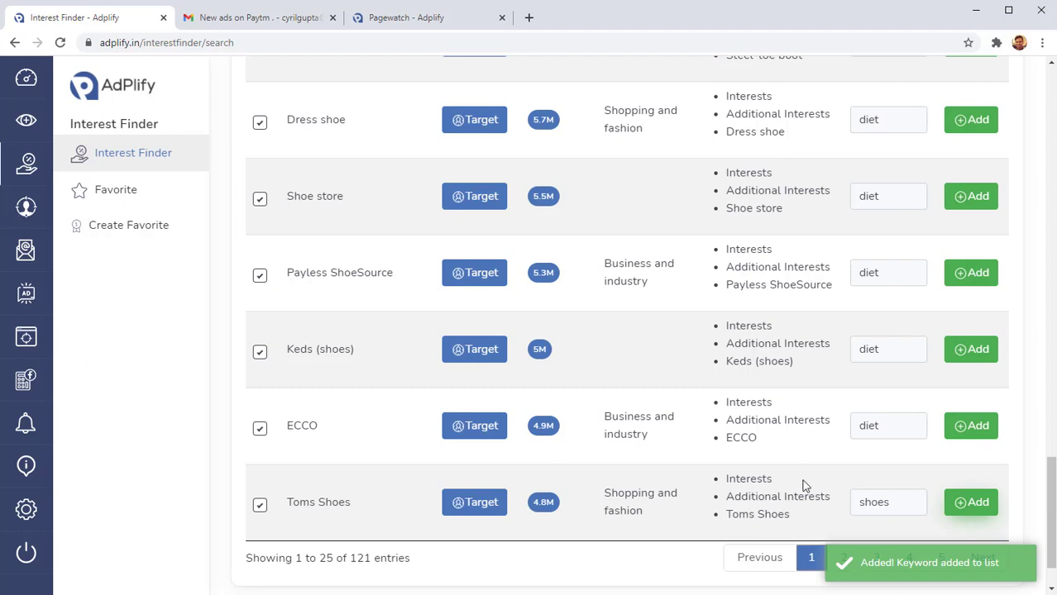
scroll(625, 385, "up", 2)
left_click(888, 498)
left_click(876, 536)
left_click(971, 491)
left_click(881, 422)
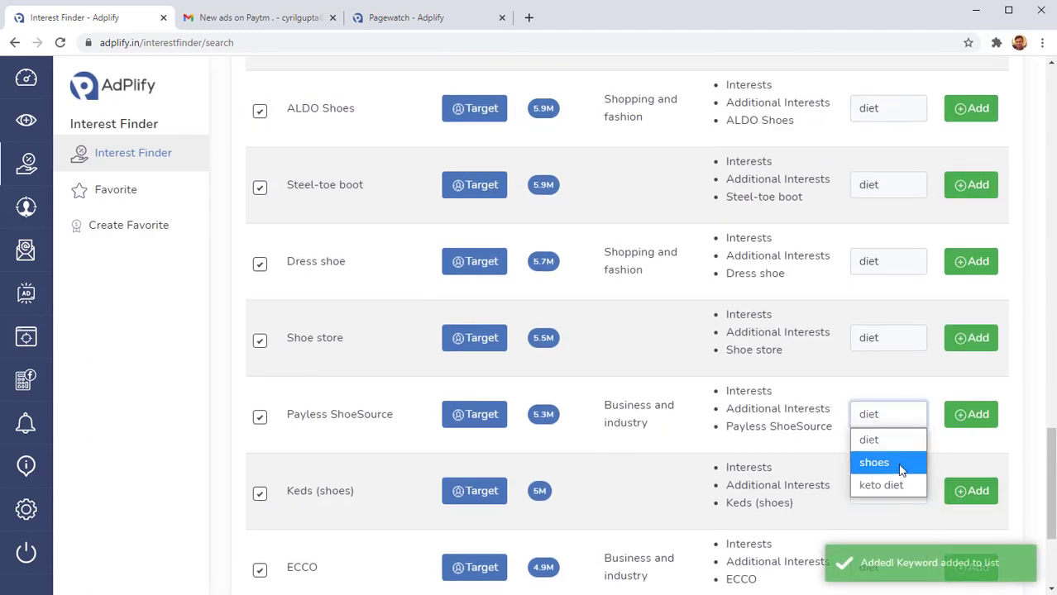
left_click(901, 463)
left_click(966, 416)
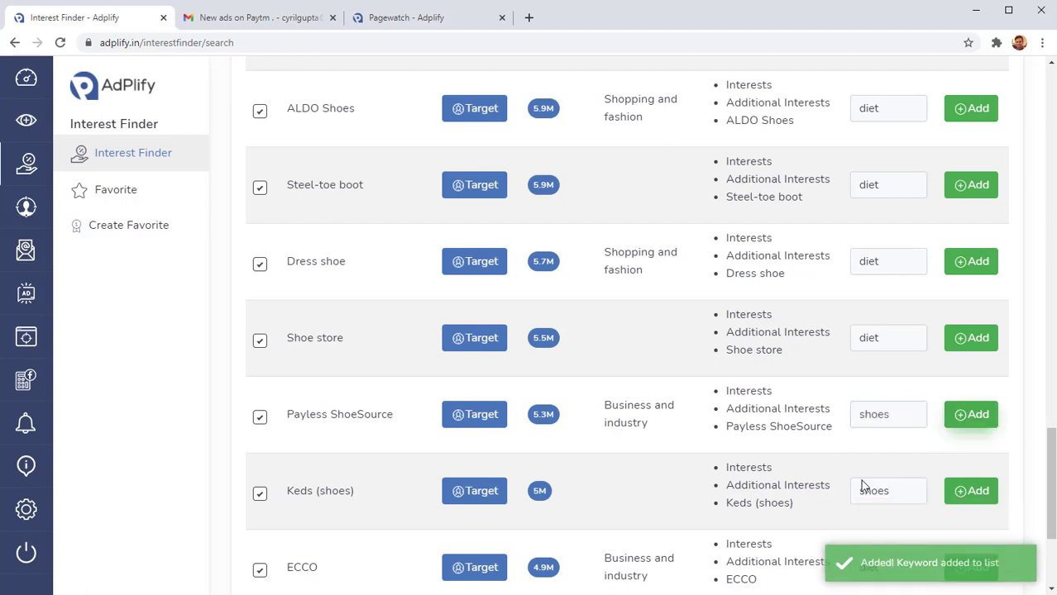
scroll(861, 487, "up", 7)
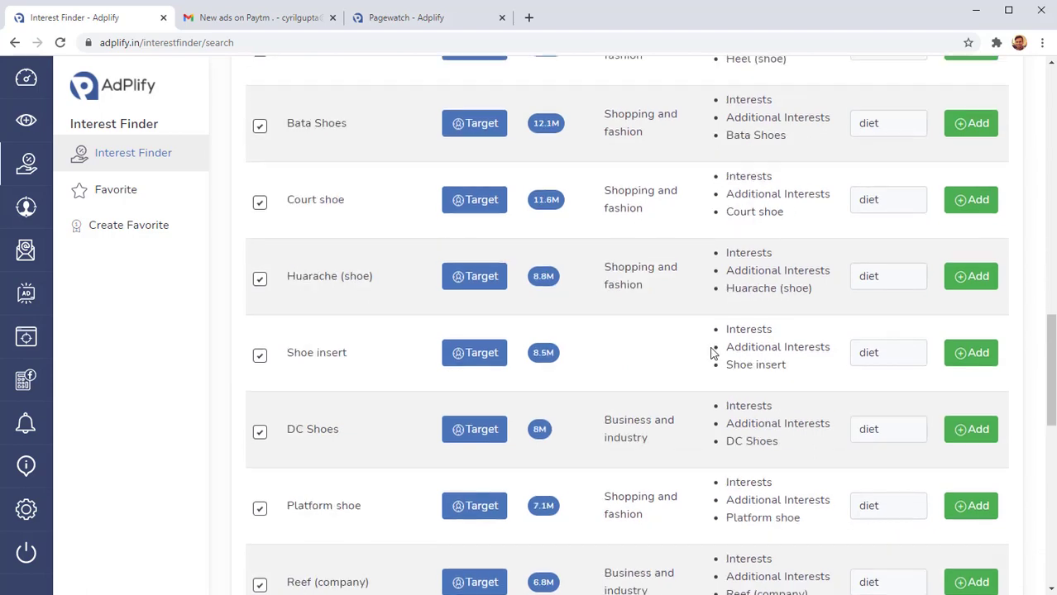
scroll(712, 349, "down", 10)
left_click(842, 493)
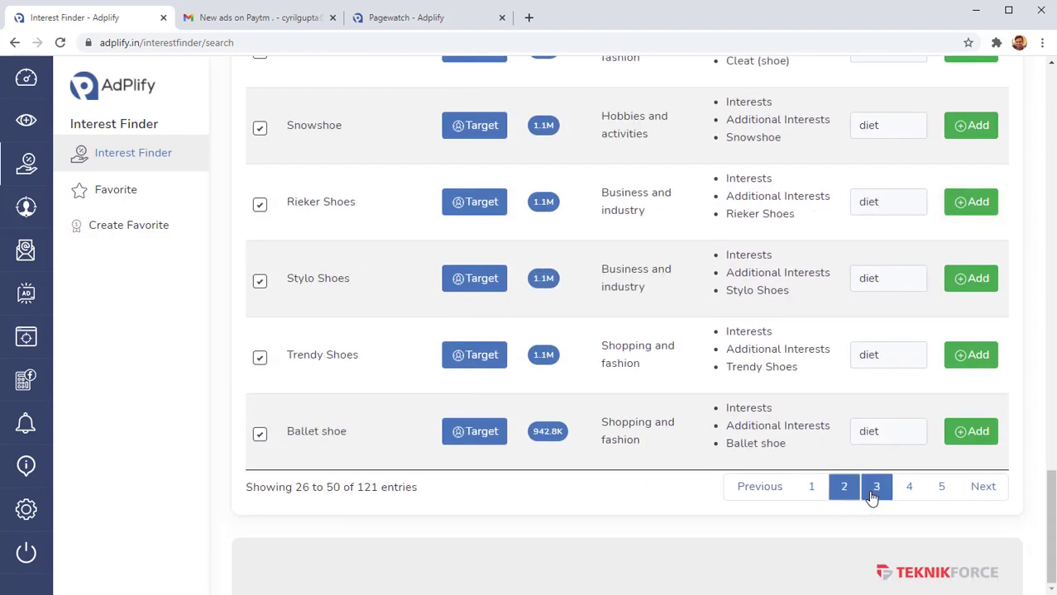
left_click(875, 489)
scroll(720, 354, "up", 20)
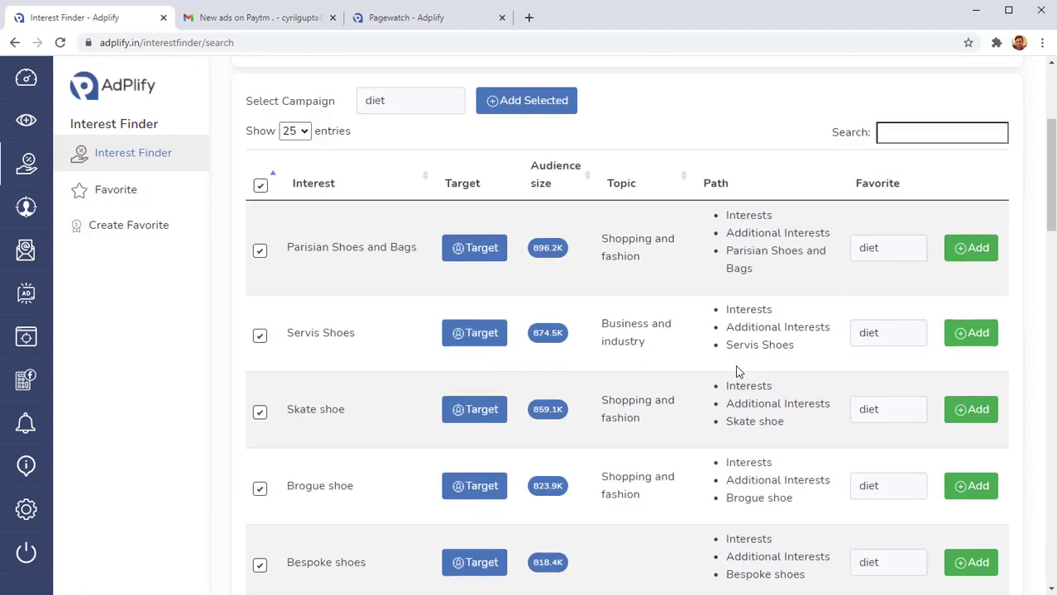
scroll(744, 372, "up", 1)
scroll(749, 372, "down", 4)
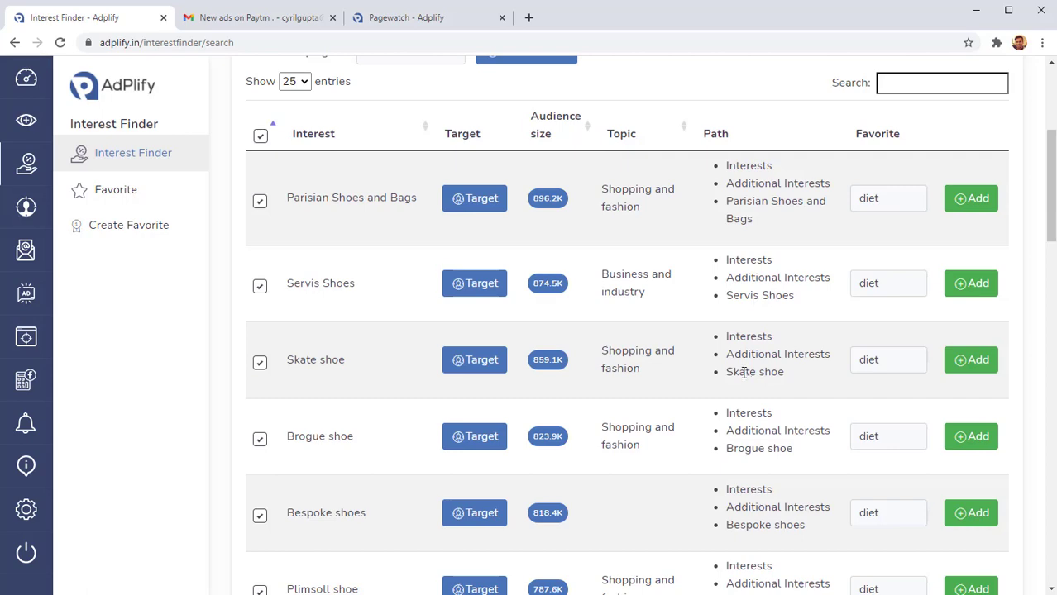
scroll(707, 388, "down", 3)
scroll(706, 388, "down", 3)
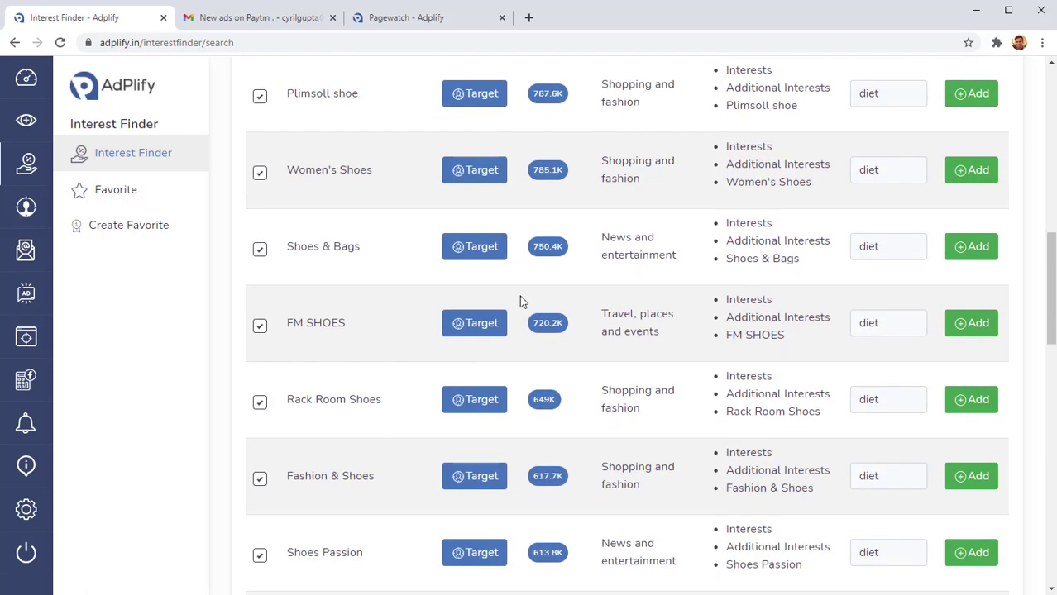
scroll(427, 285, "down", 6)
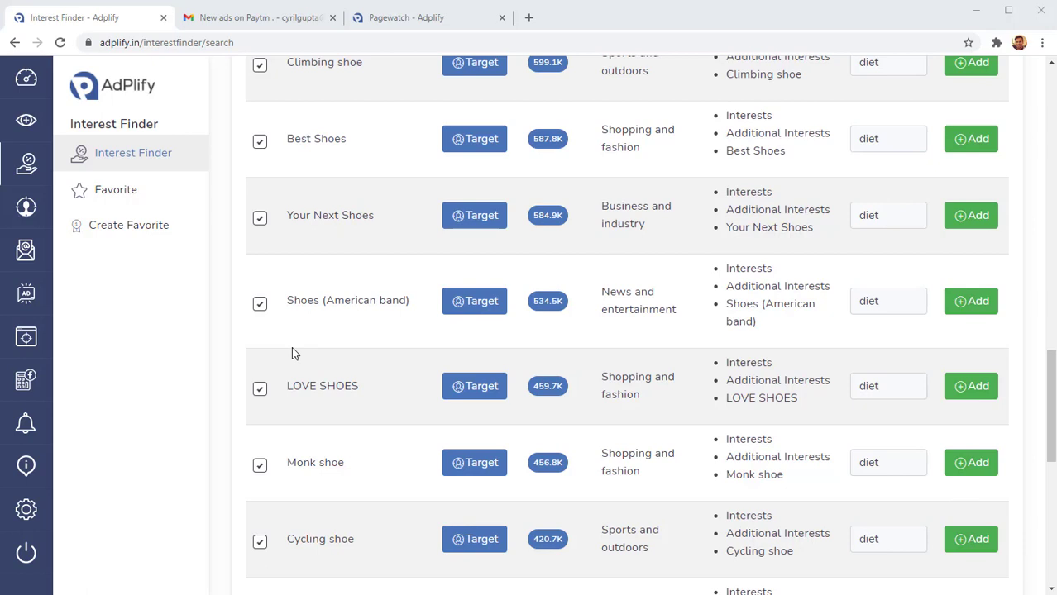
mouse_move(26, 206)
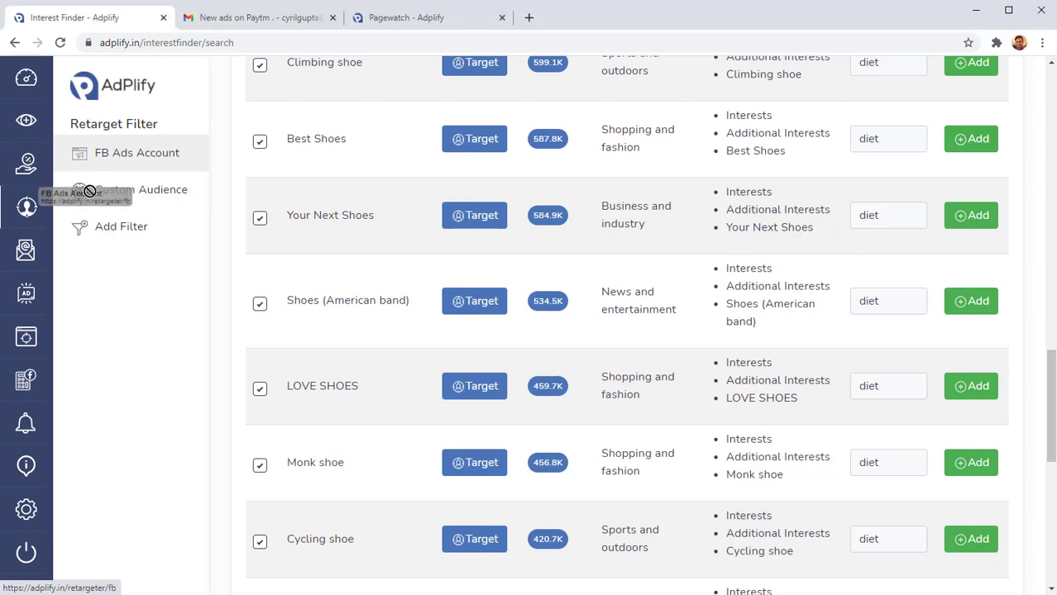
Step: Open the Retarget Filter's custom audience list and start a new filter
left_click(134, 198)
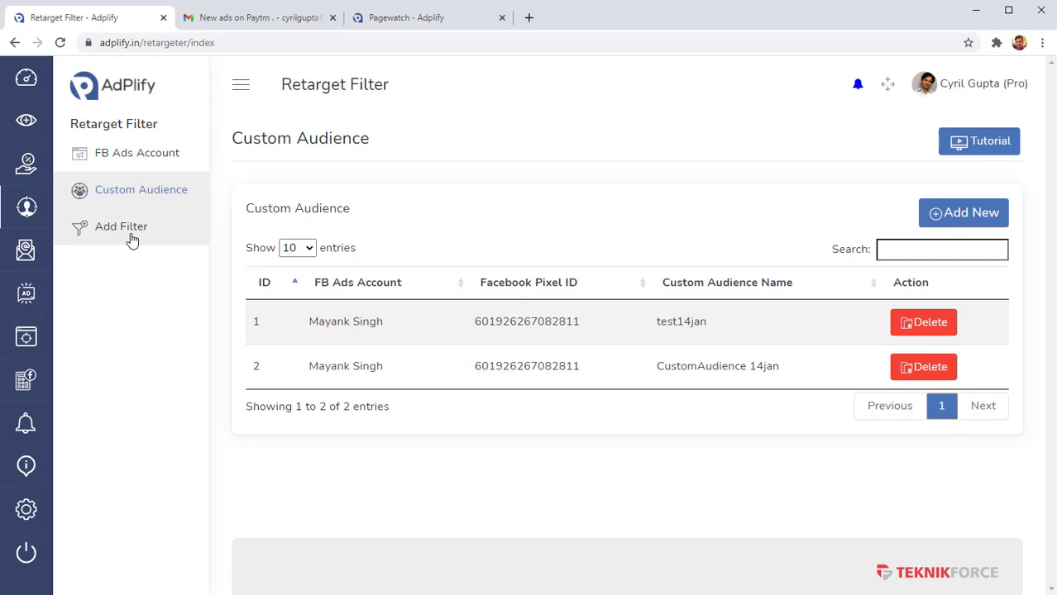
left_click(132, 240)
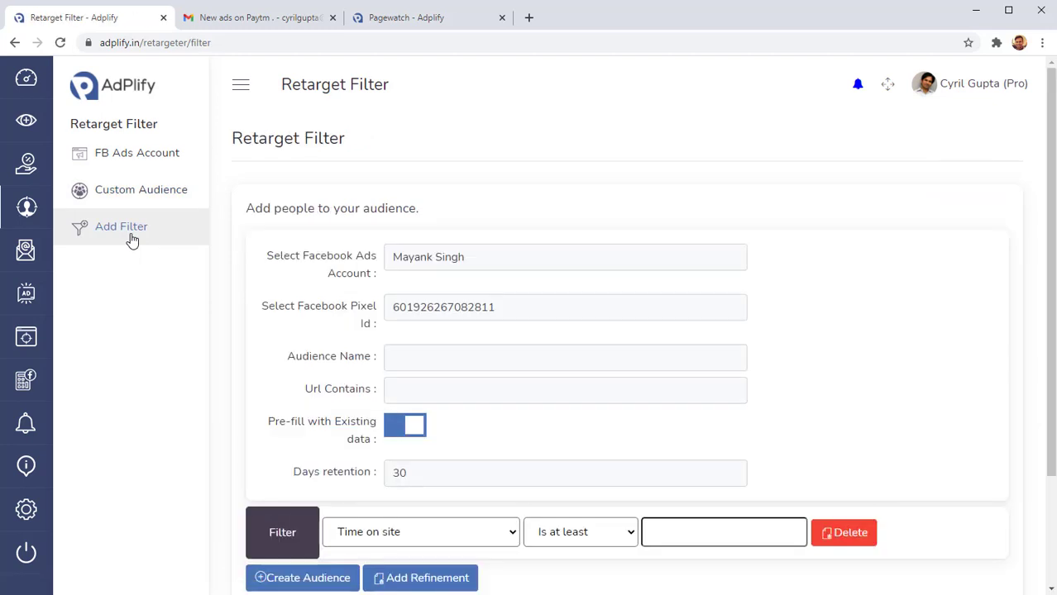
scroll(453, 402, "down", 3)
Step: Set the filter criterion to Scrolled with the Is at least comparison
left_click(497, 400)
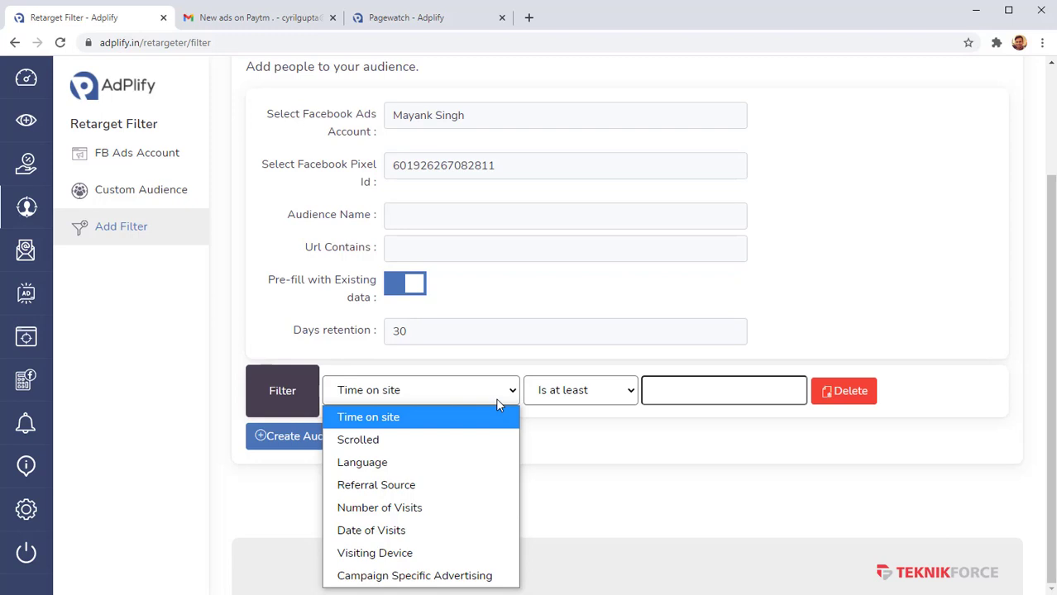
left_click(554, 402)
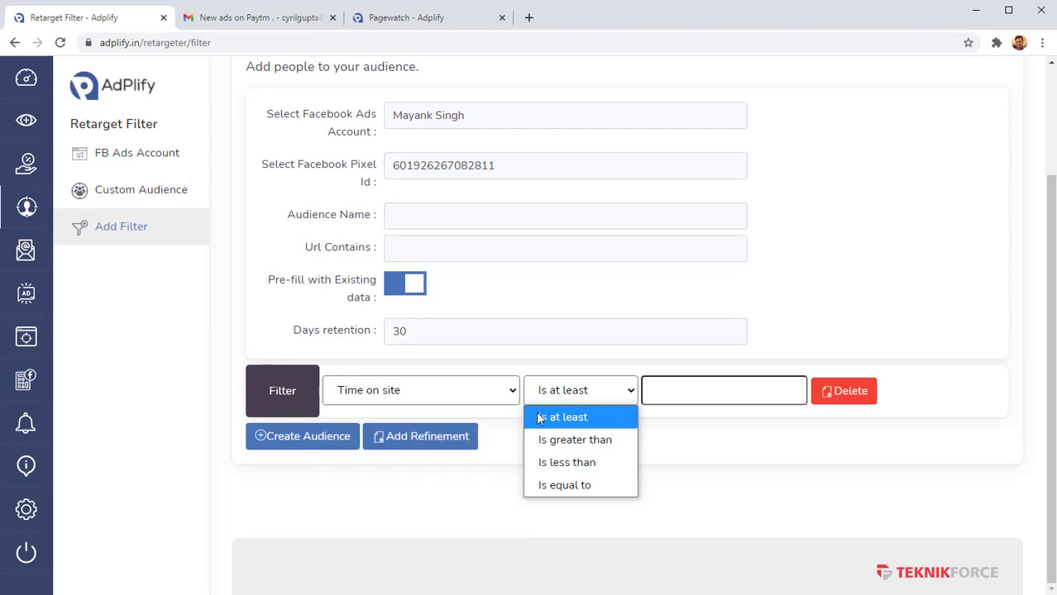
left_click(496, 403)
left_click(463, 439)
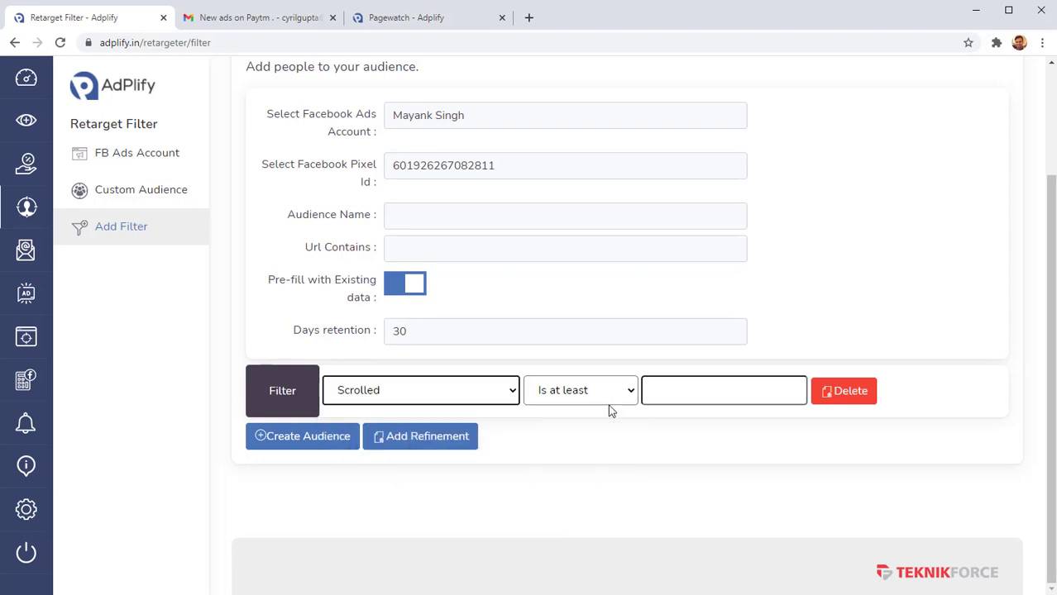
left_click(578, 400)
left_click(478, 415)
left_click(476, 400)
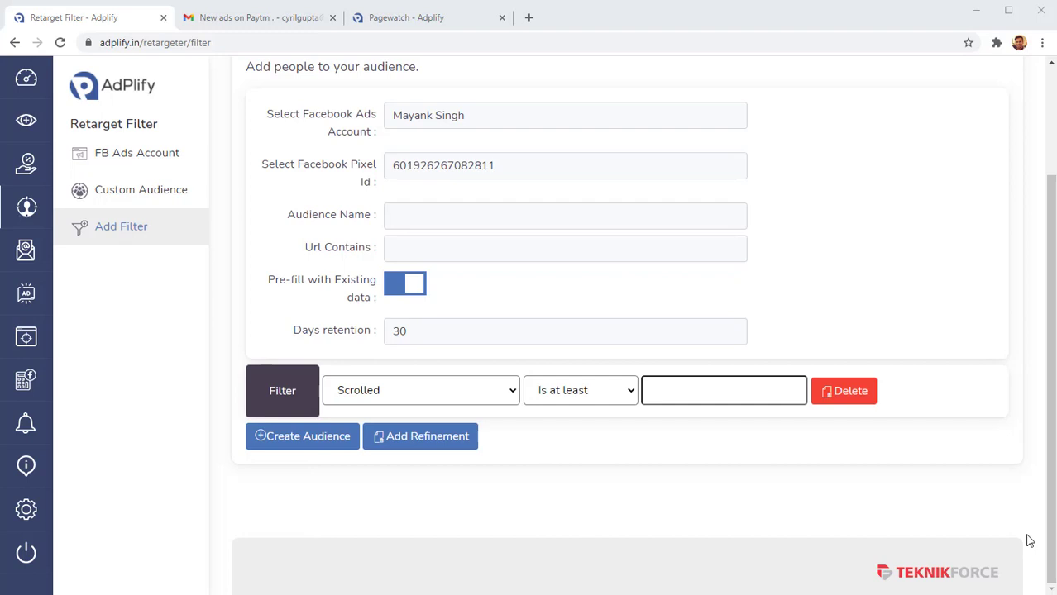
scroll(1029, 540, "up", 1)
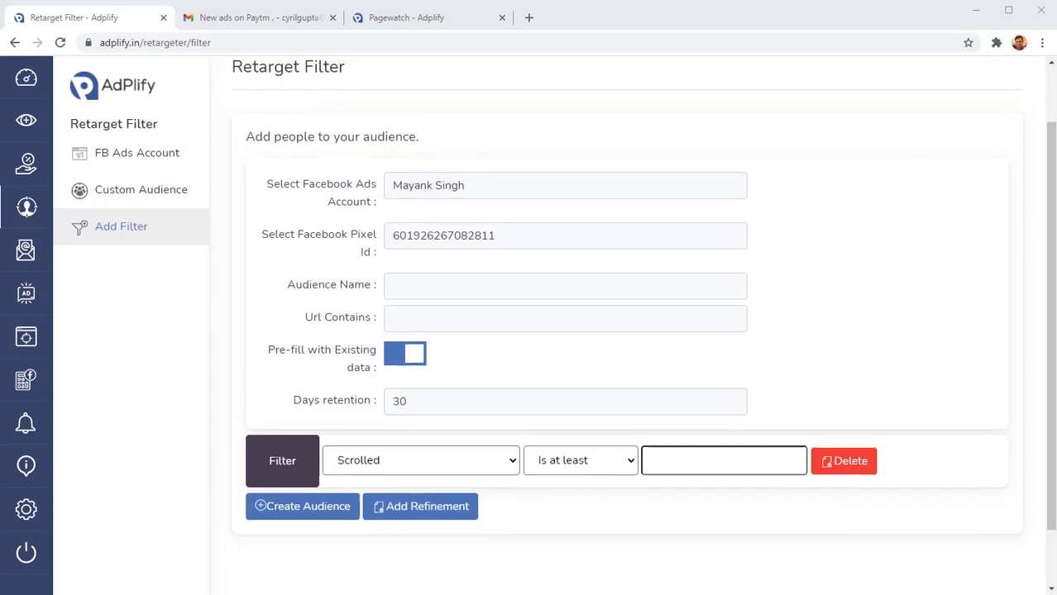
mouse_move(24, 252)
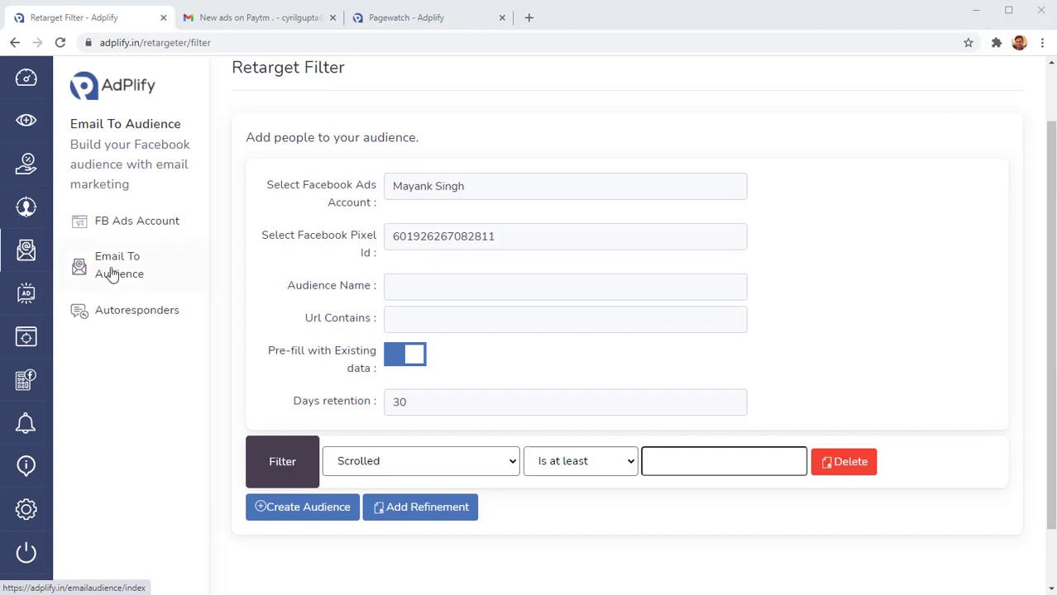
Step: Open Email To Audience and bring up the Create Blank Audience List form
left_click(151, 285)
left_click(151, 285)
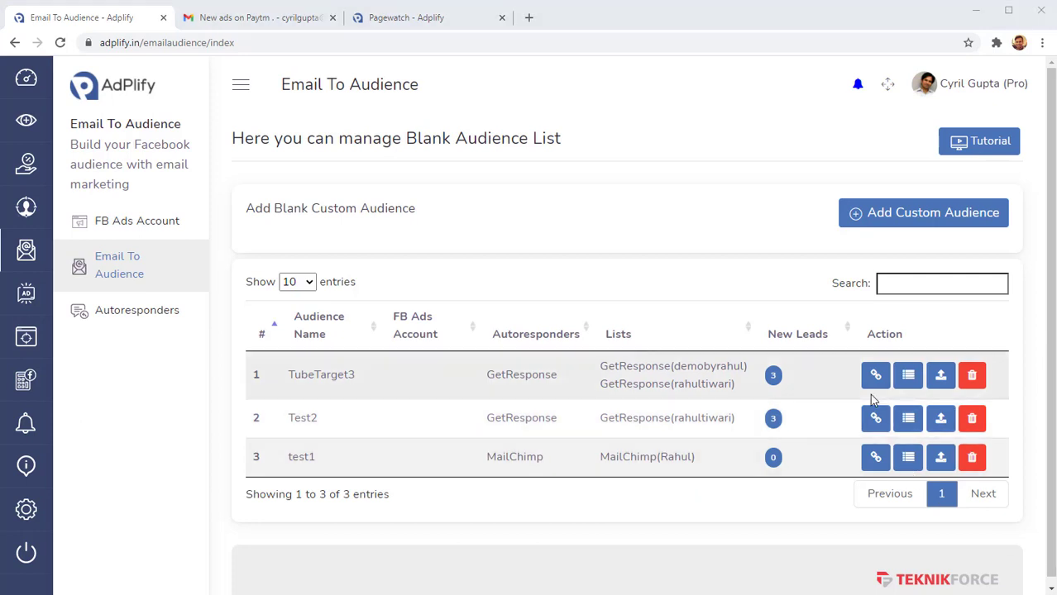
left_click(875, 214)
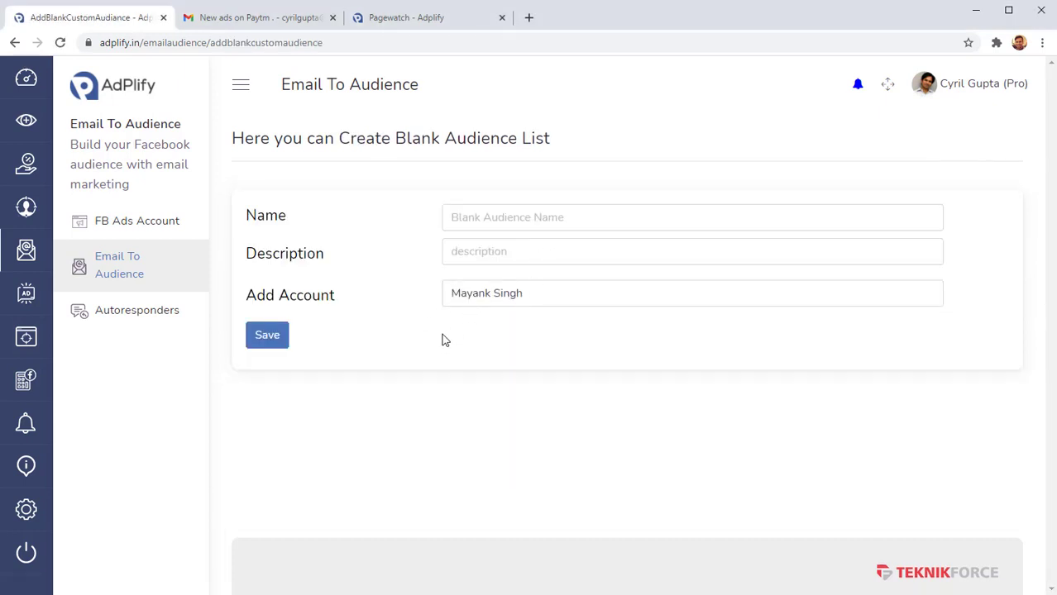
Step: Check the MailChimp account's list with 4 leads, then go back to the Autoresponders accounts
left_click(181, 315)
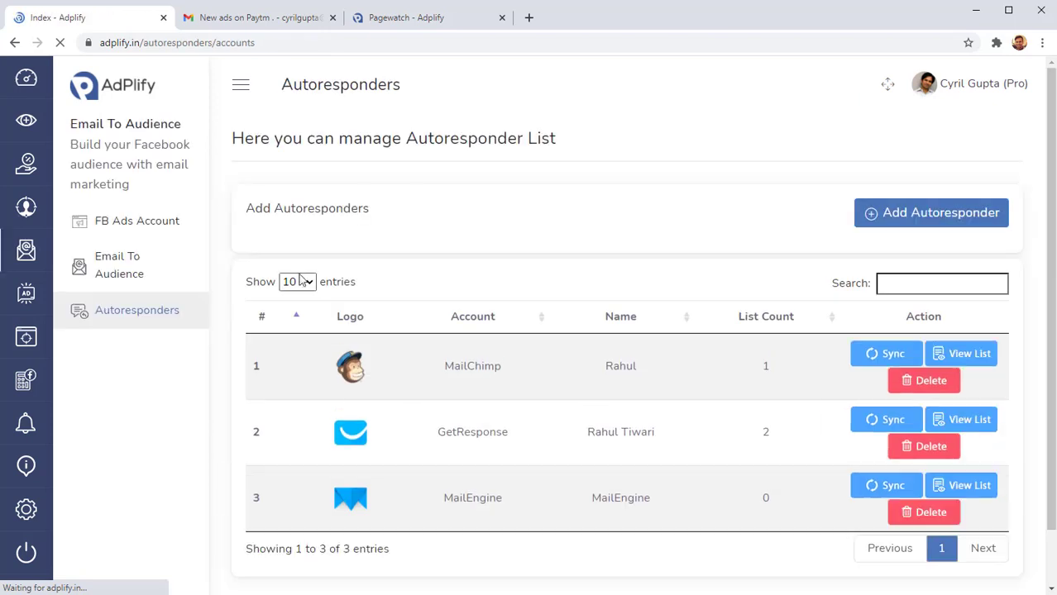
scroll(838, 331, "down", 1)
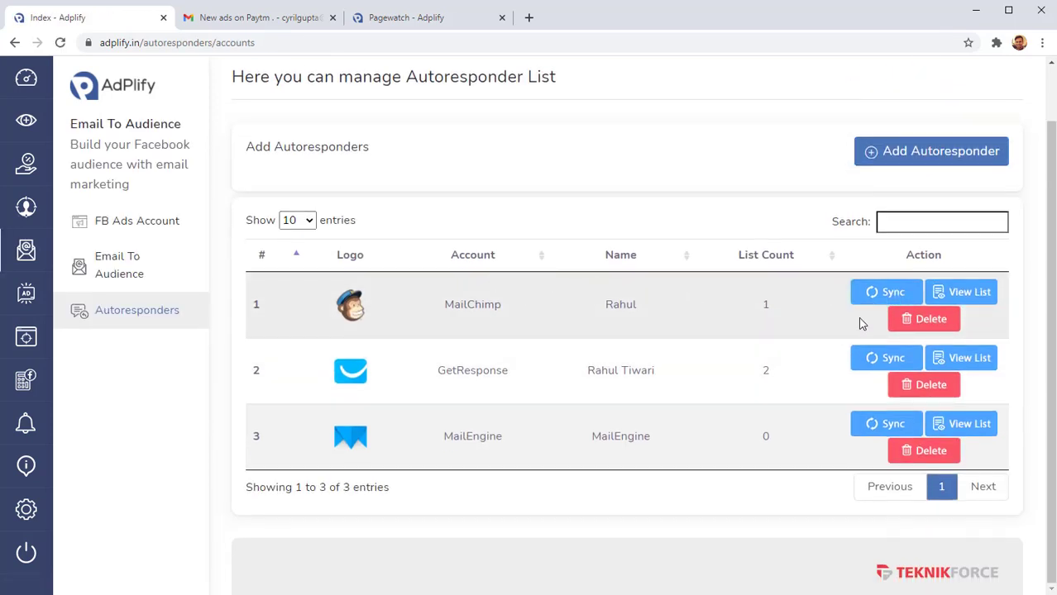
left_click(960, 293)
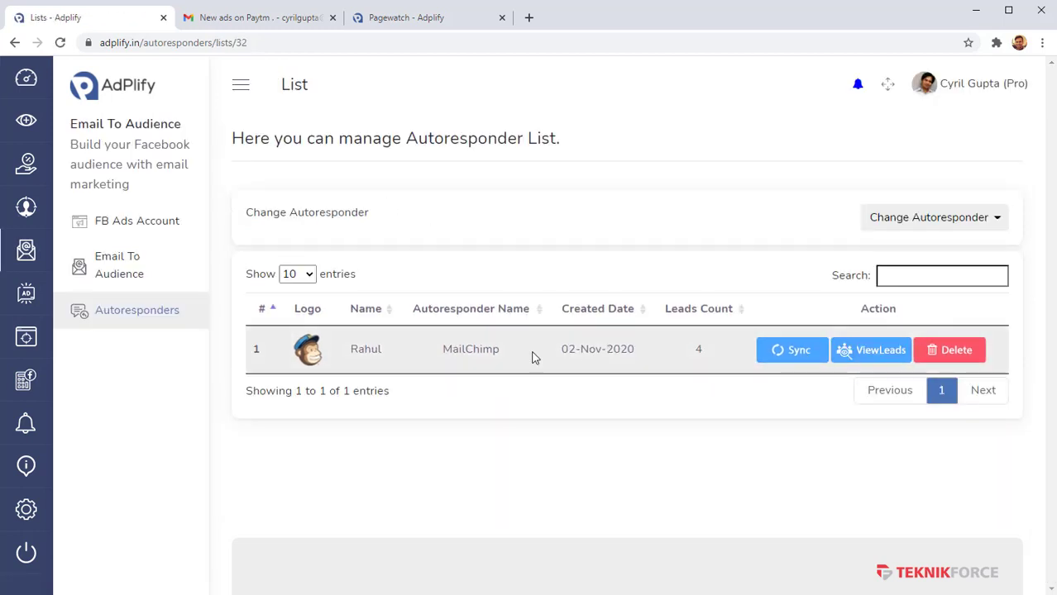
double_click(699, 350)
right_click(653, 376)
left_click(668, 383)
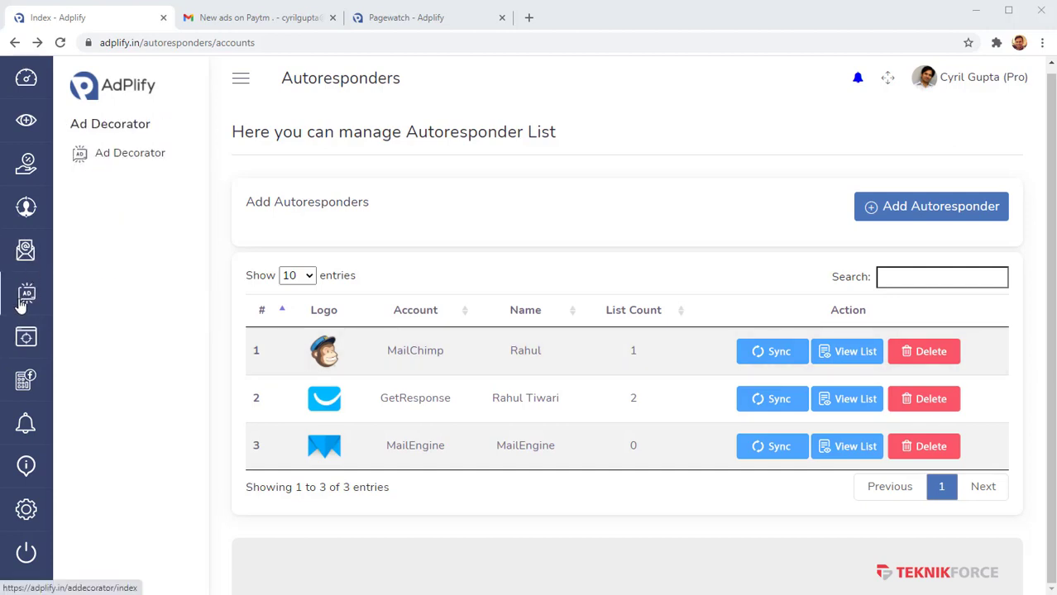
Step: Paste the 'AdPlify Goes Live in 24 hours' launch message into the Ad Decorator text box
left_click(23, 304)
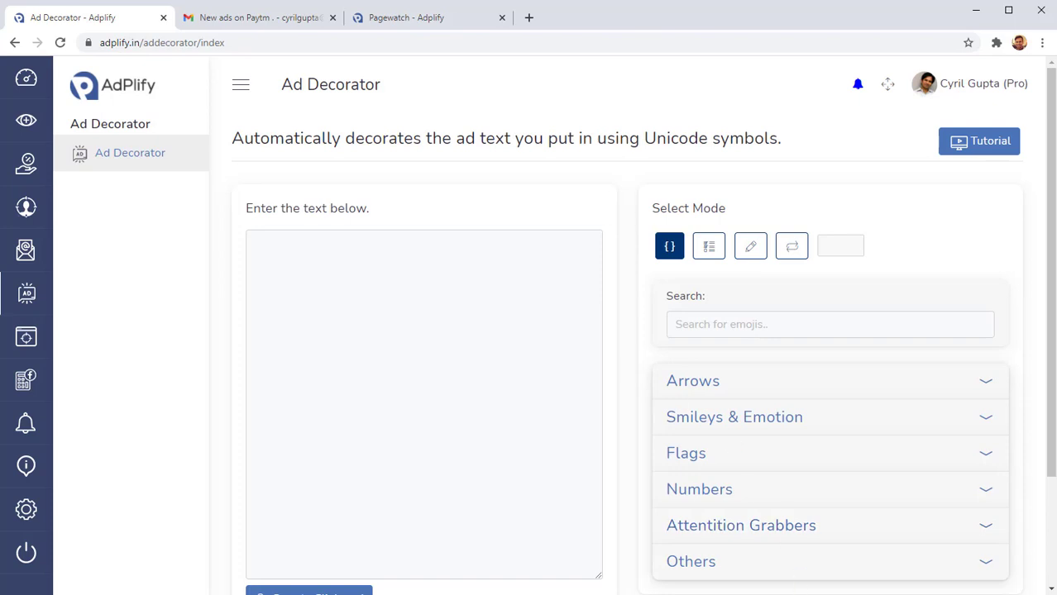
left_click(544, 361)
key("ctrl+v")
scroll(530, 355, "up", 5)
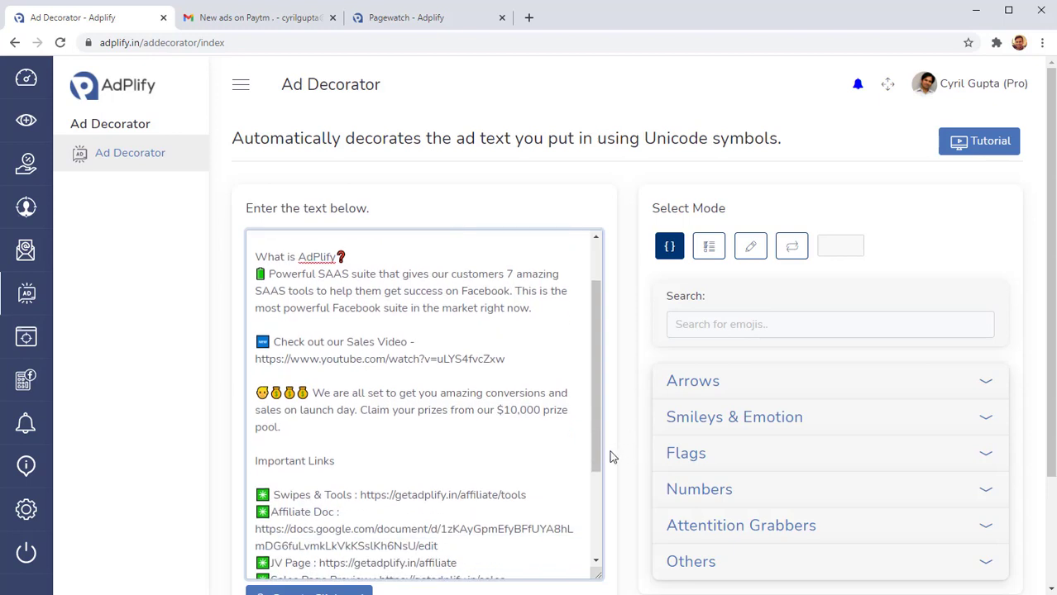
scroll(781, 401, "down", 2)
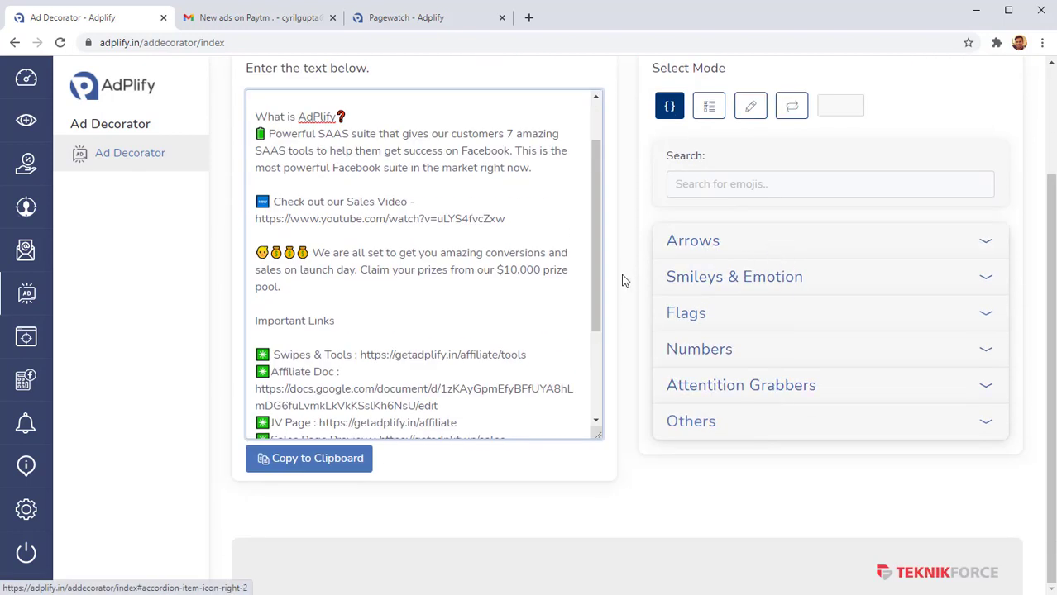
Step: Expand the Arrows symbol category in the Ad Decorator
left_click(738, 254)
scroll(778, 385, "down", 3)
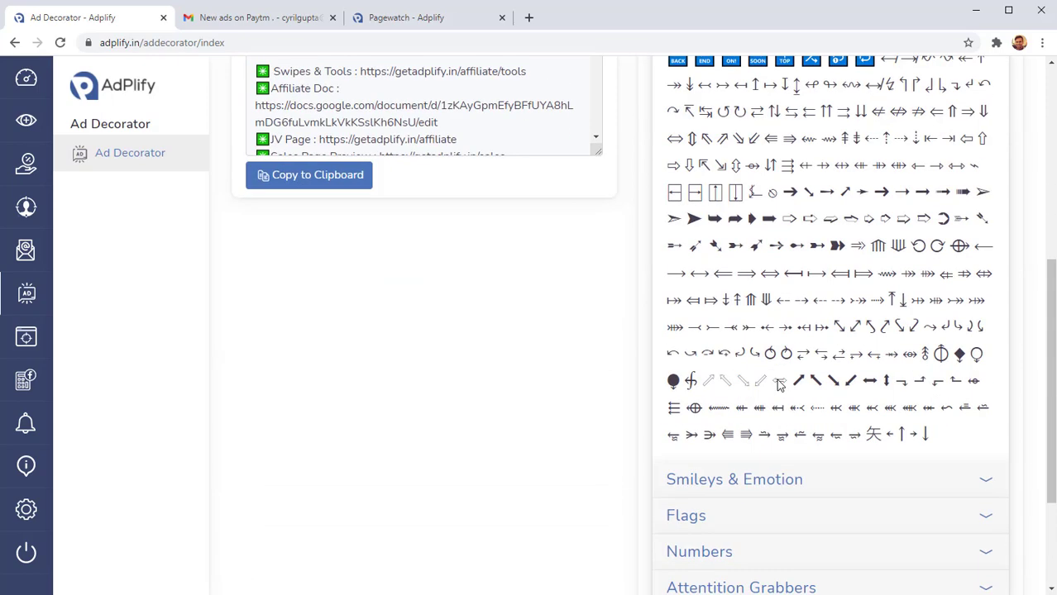
scroll(777, 381, "up", 4)
scroll(355, 379, "down", 3)
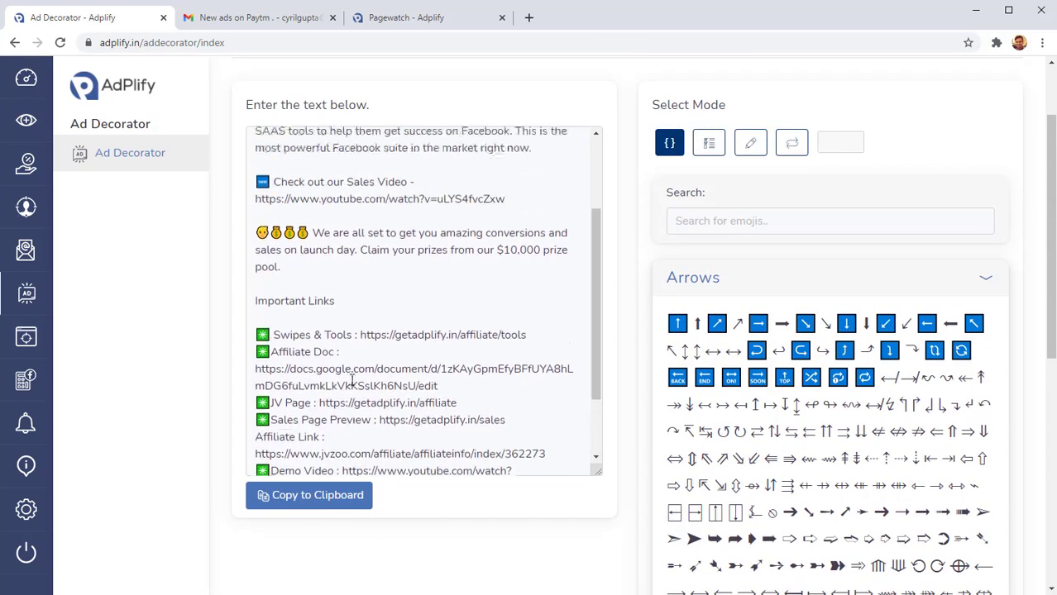
Step: Undo the green check marks and bullet the Important Links lines with blue right-arrows
scroll(351, 378, "down", 2)
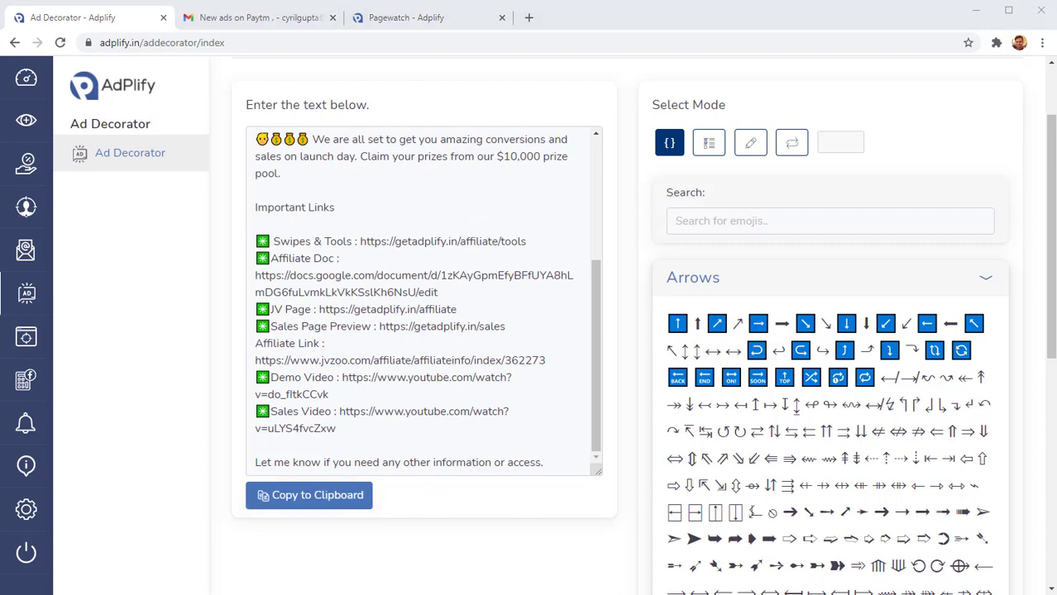
key("ctrl+z")
left_click_drag(575, 428, 248, 276)
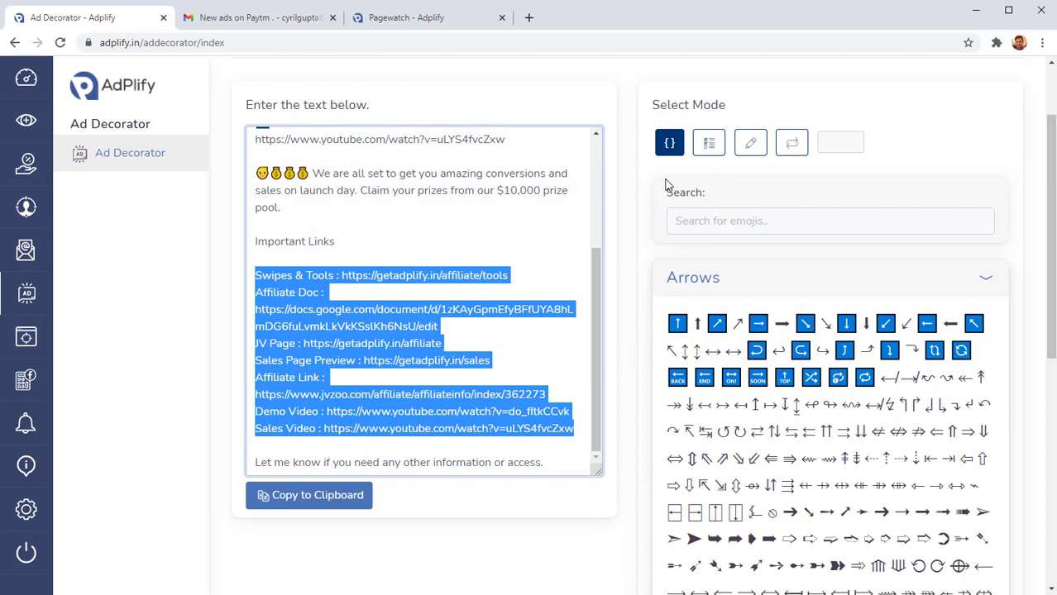
left_click(709, 143)
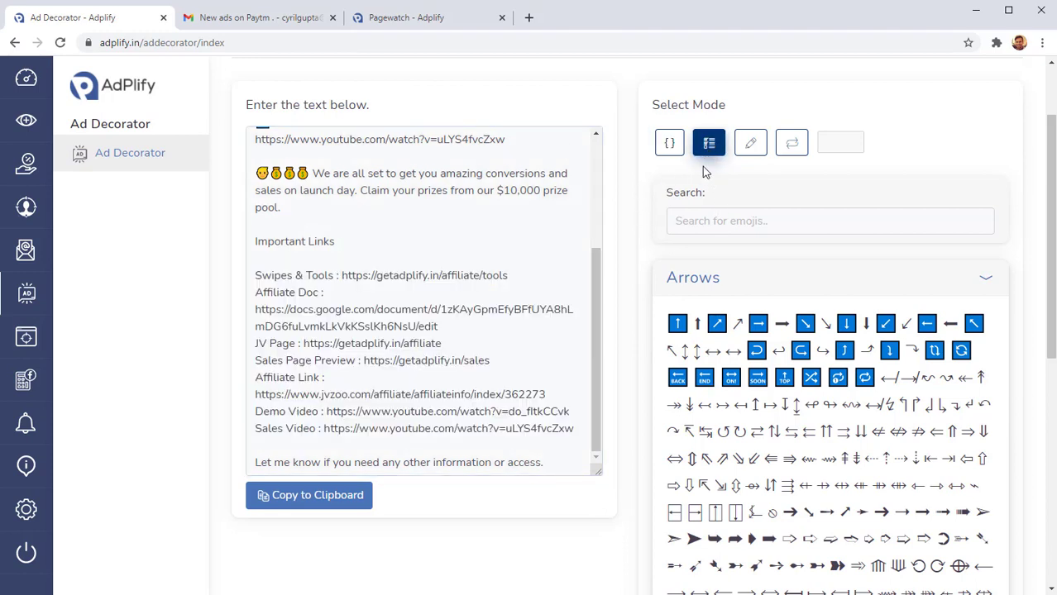
left_click(759, 324)
scroll(400, 389, "down", 1)
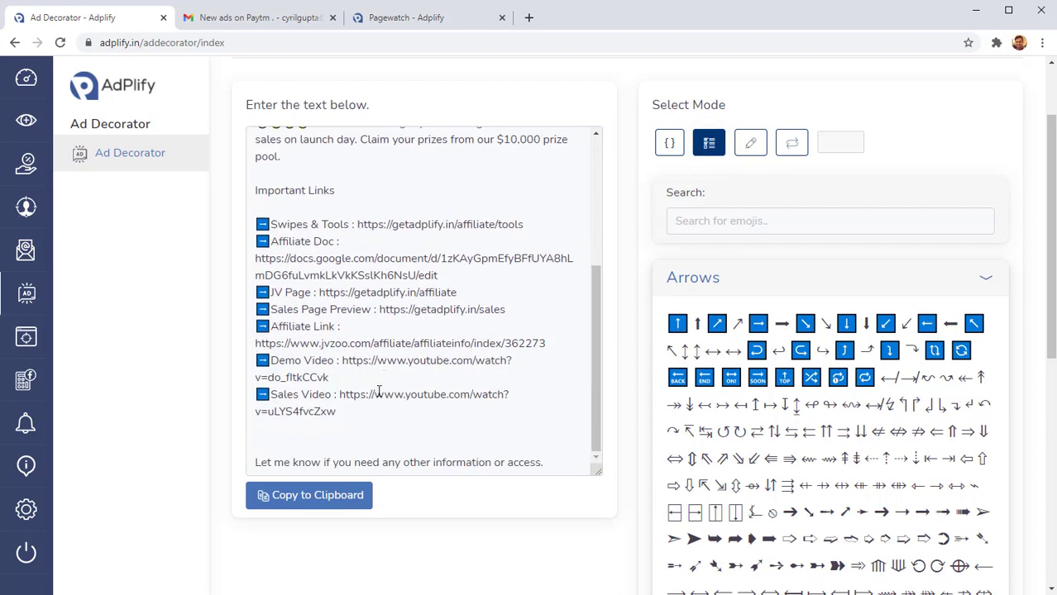
scroll(551, 252, "up", 3)
Step: Collapse the arrow symbols and try the other decoration modes, ending back in { } surround mode
scroll(628, 203, "up", 1)
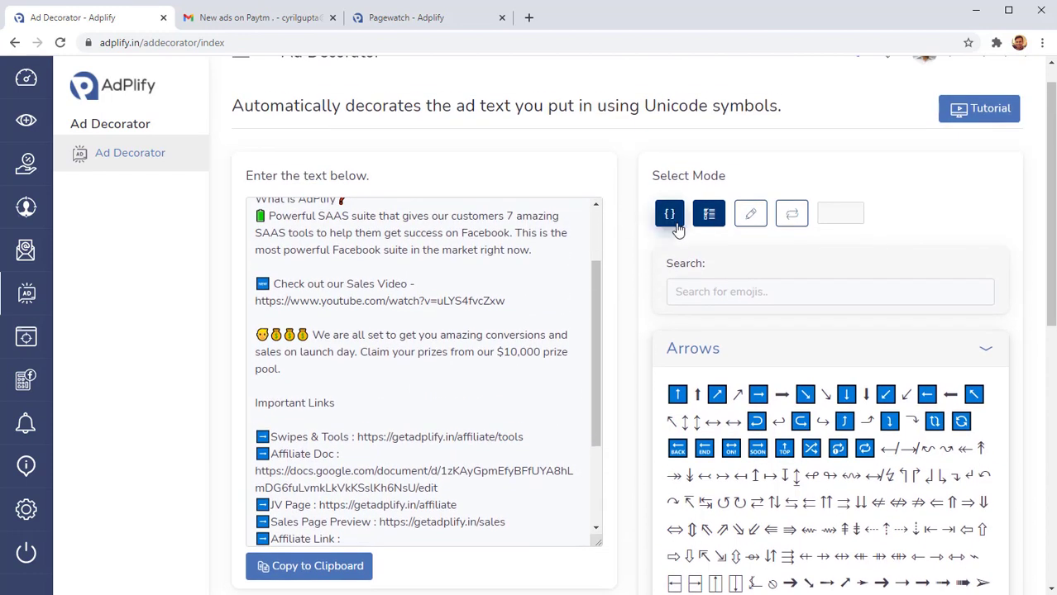
scroll(763, 371, "up", 1)
left_click(763, 373)
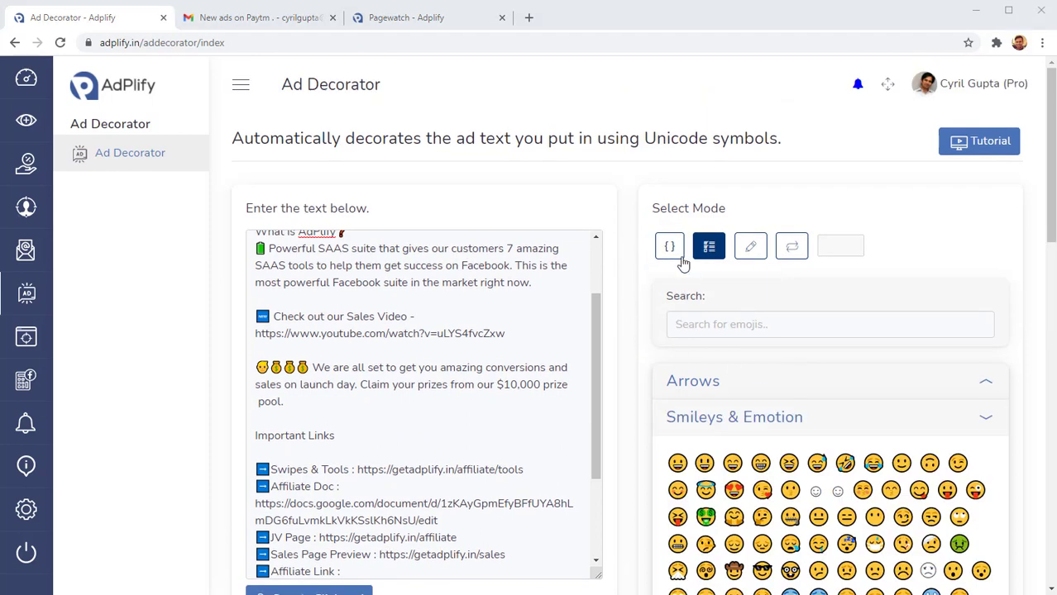
scroll(361, 474, "down", 3)
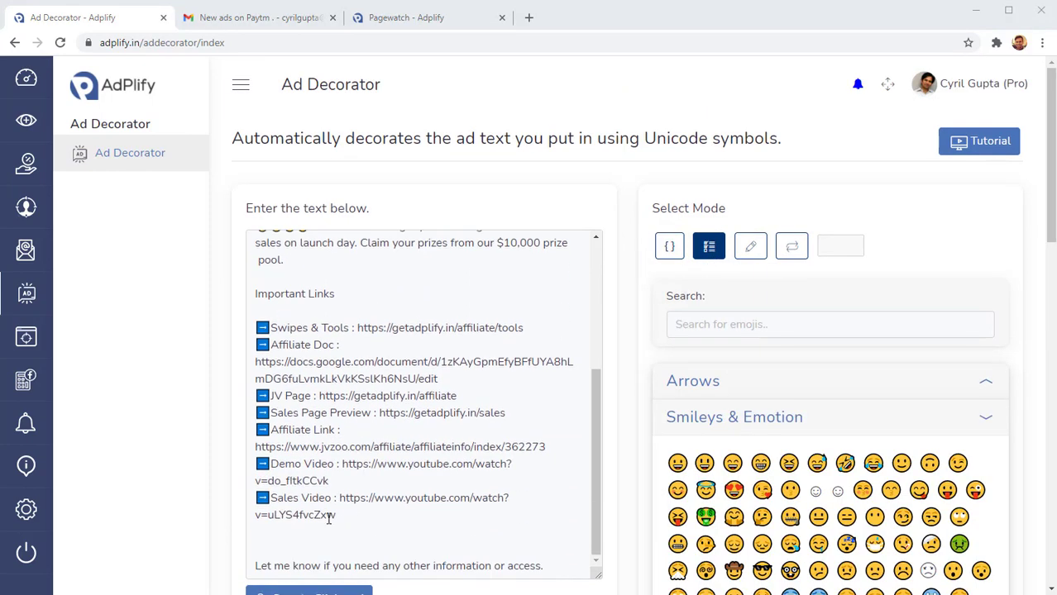
scroll(338, 523, "up", 1)
scroll(338, 522, "up", 3)
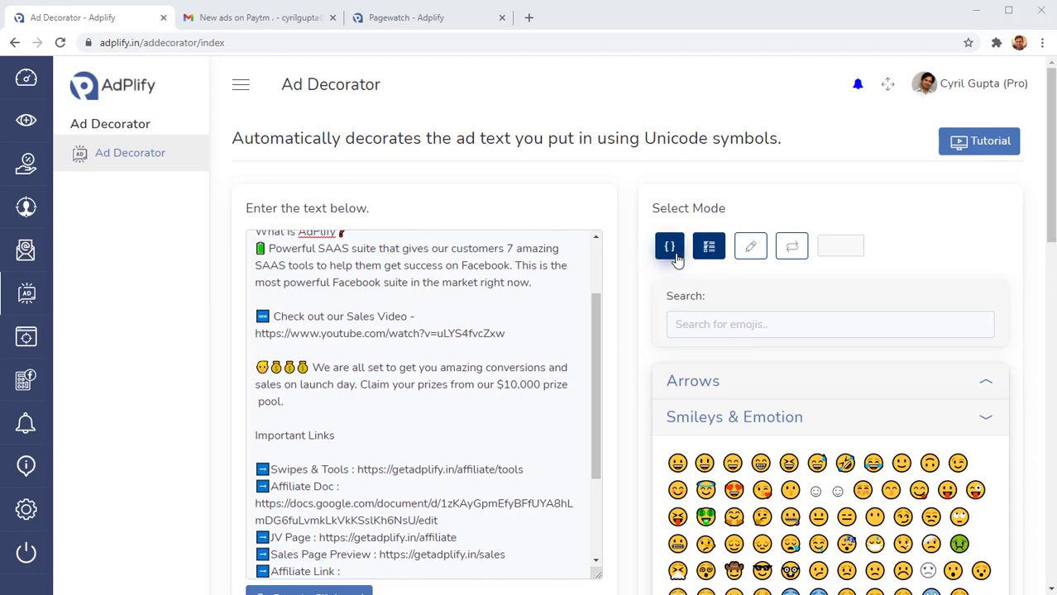
left_click(762, 254)
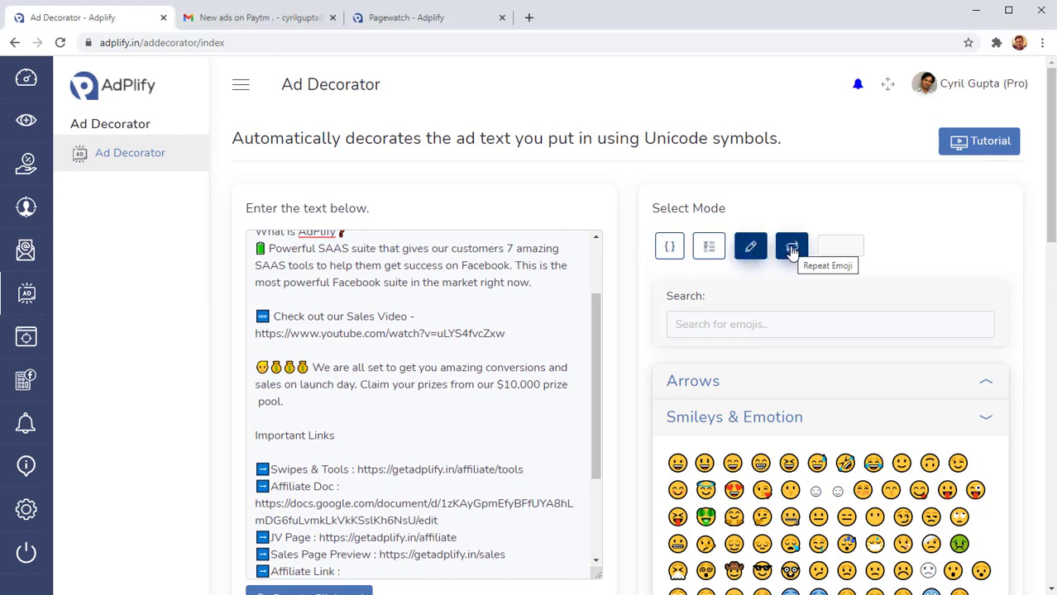
left_click(791, 250)
left_click(669, 246)
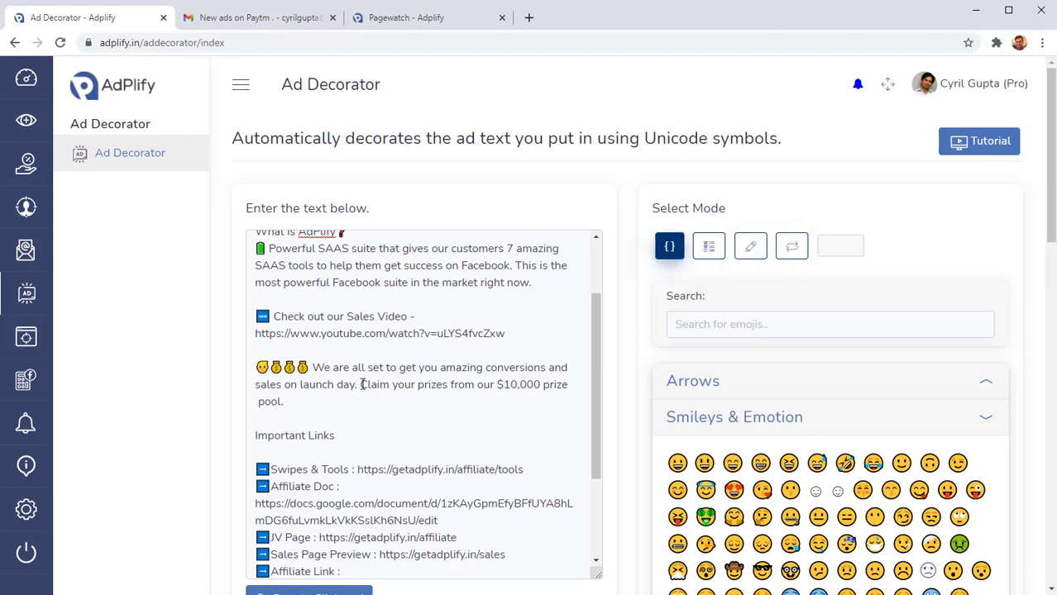
Step: Wrap the sentence about claiming prizes in raised-hand emojis
left_click_drag(361, 385, 579, 387)
scroll(867, 509, "down", 2)
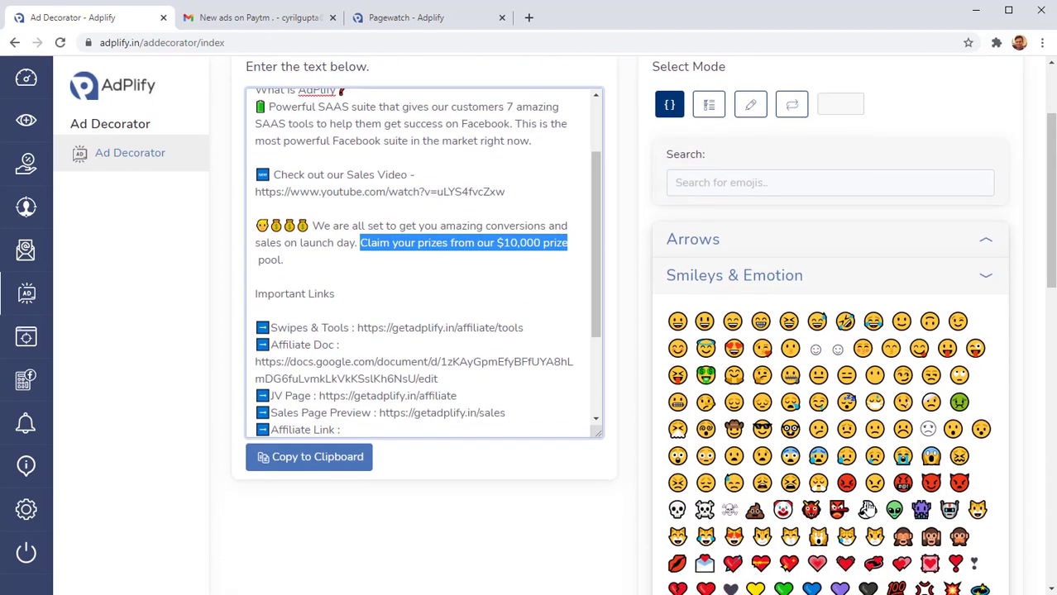
scroll(868, 509, "down", 2)
scroll(826, 459, "down", 2)
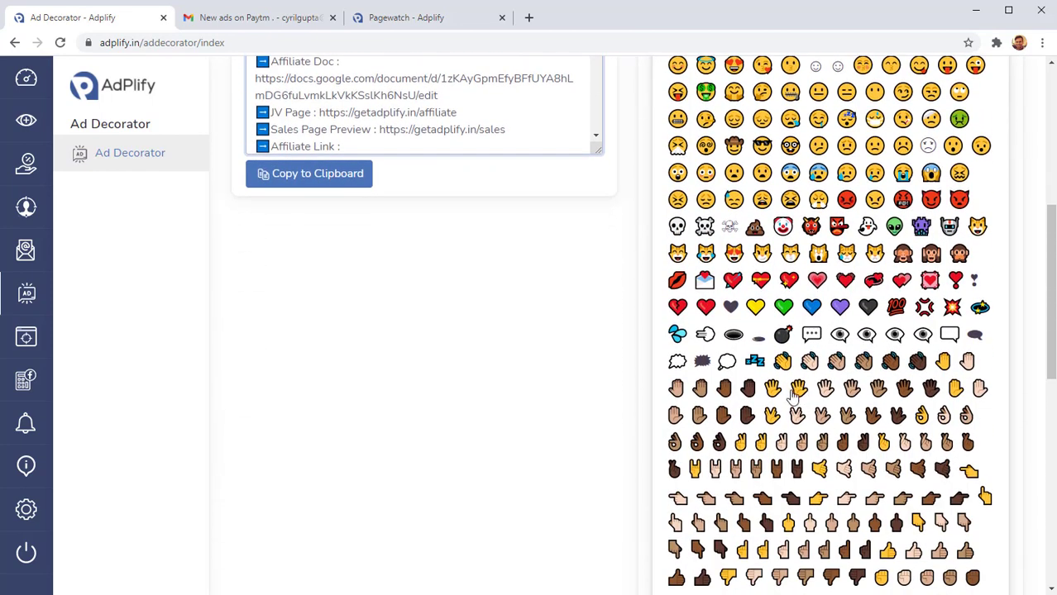
left_click(771, 416)
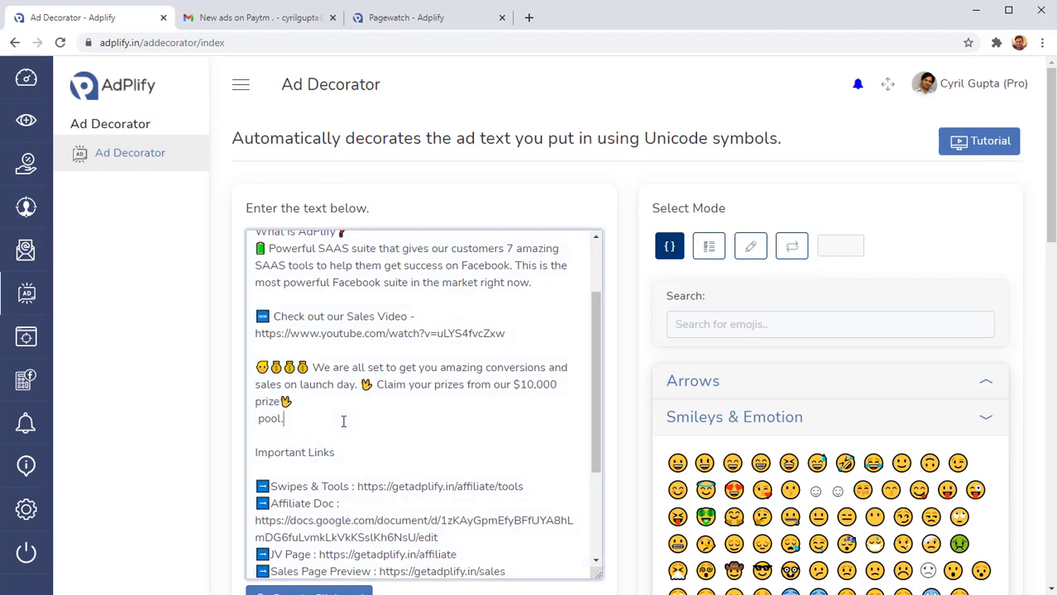
Step: Add blank lines after "pool." to separate it from the Important Links heading
key("Return")
key("Return")
scroll(356, 429, "down", 3)
scroll(361, 410, "up", 1)
scroll(361, 410, "up", 2)
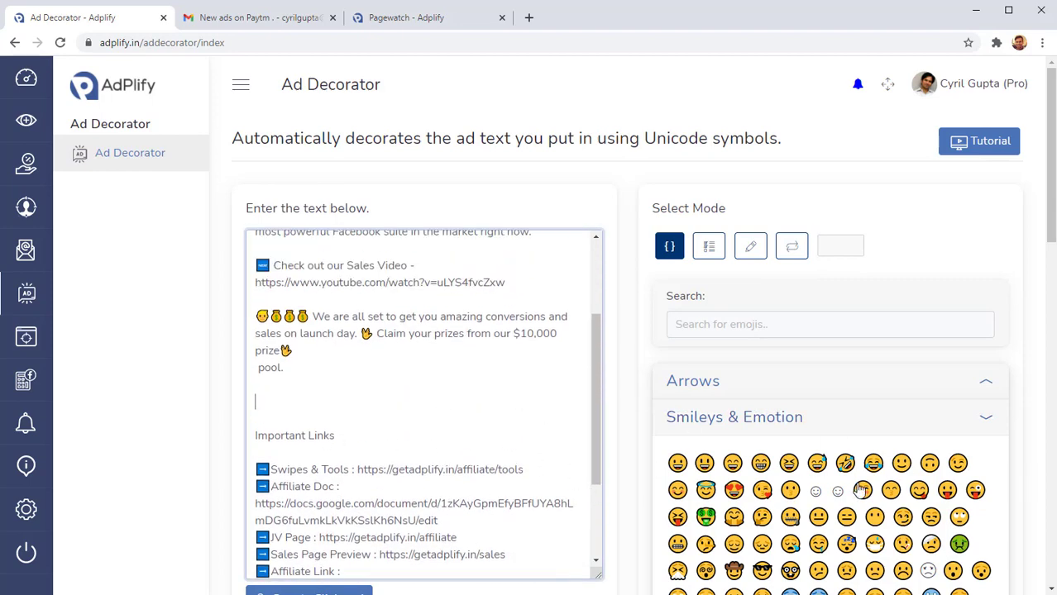
Step: Insert a row of 10 yellow heart emojis using Repeat Emoji mode with a count of 10
scroll(852, 491, "down", 2)
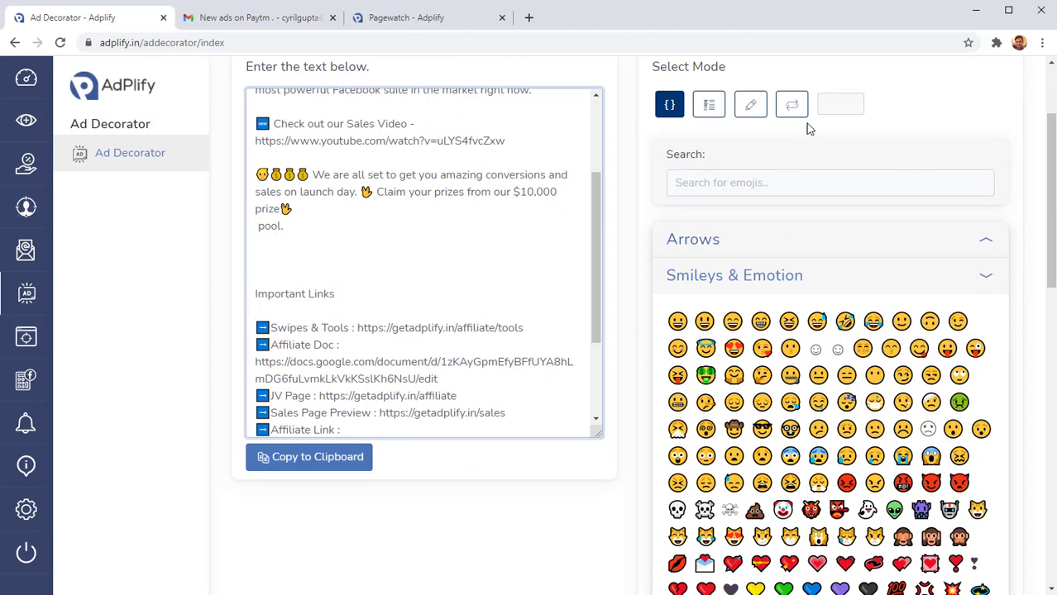
left_click(792, 107)
left_click(845, 106)
type("10")
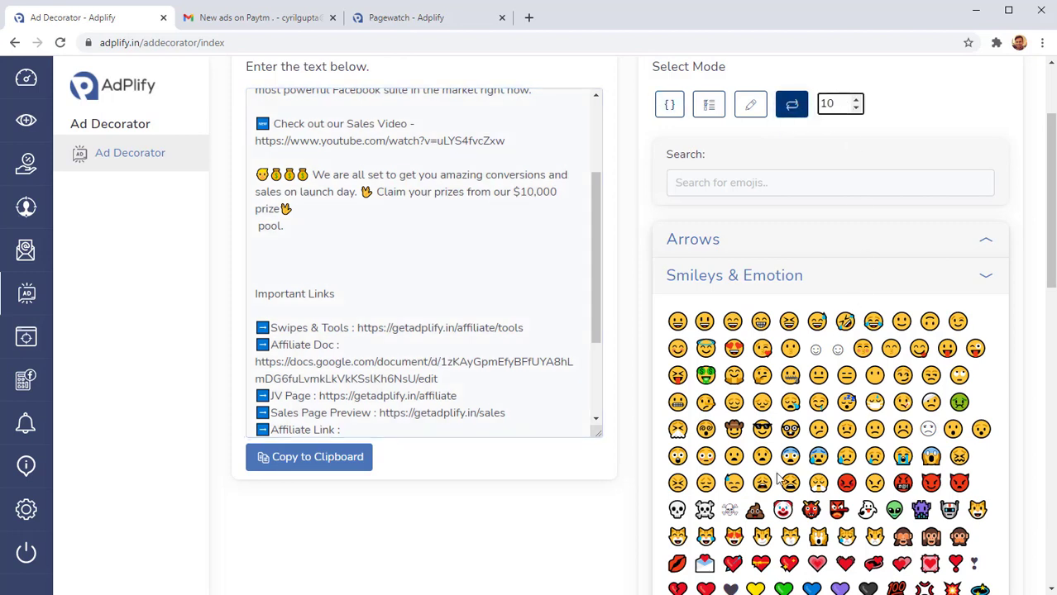
left_click(755, 589)
scroll(434, 354, "up", 4)
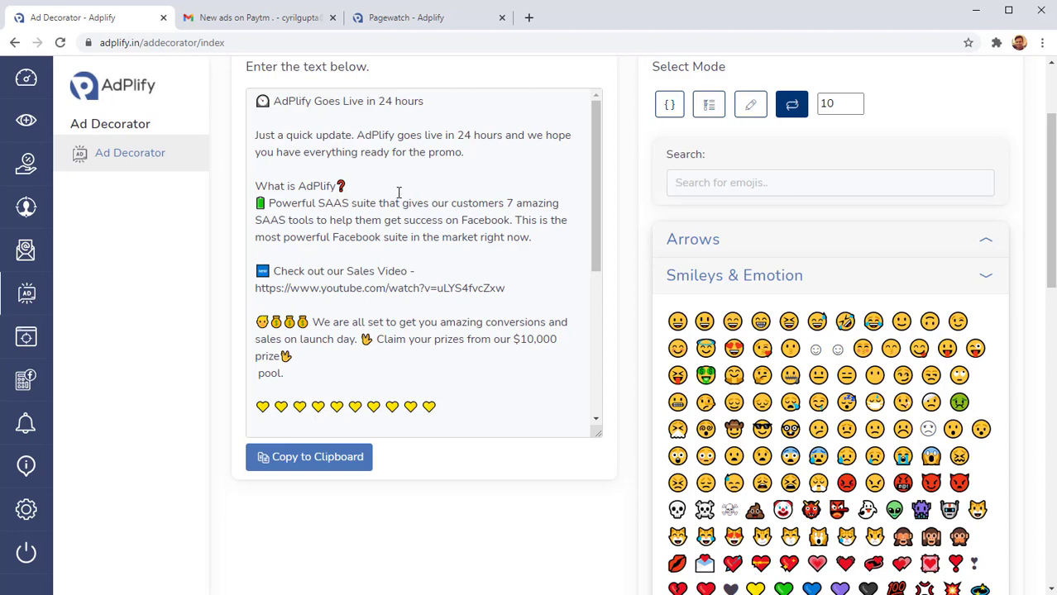
scroll(494, 270, "up", 3)
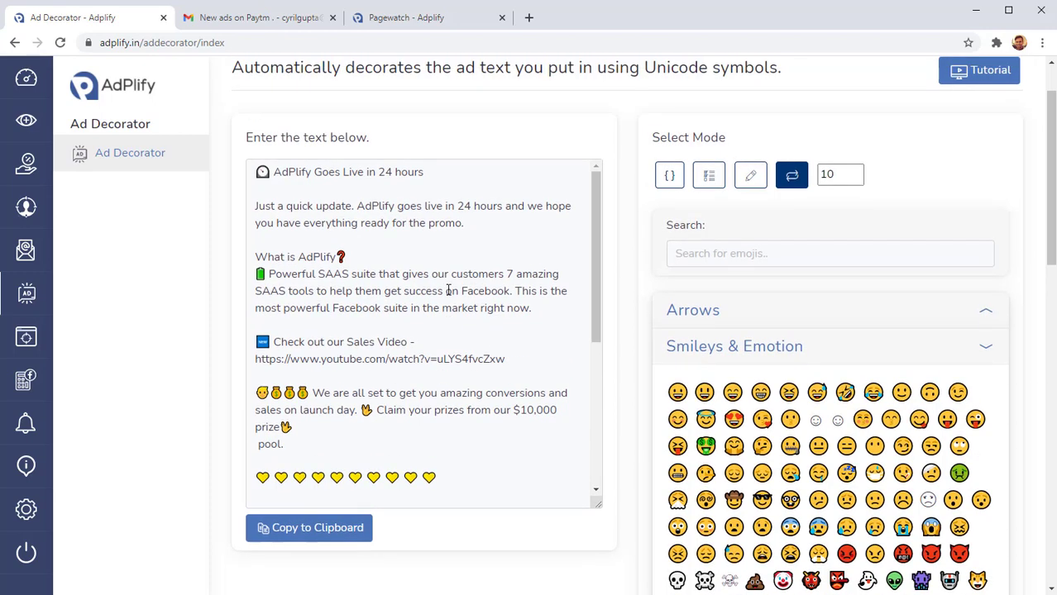
Step: Collapse Smileys & Emotion and briefly expand the Flags, Numbers and Attention Grabbers categories
scroll(447, 323, "down", 2)
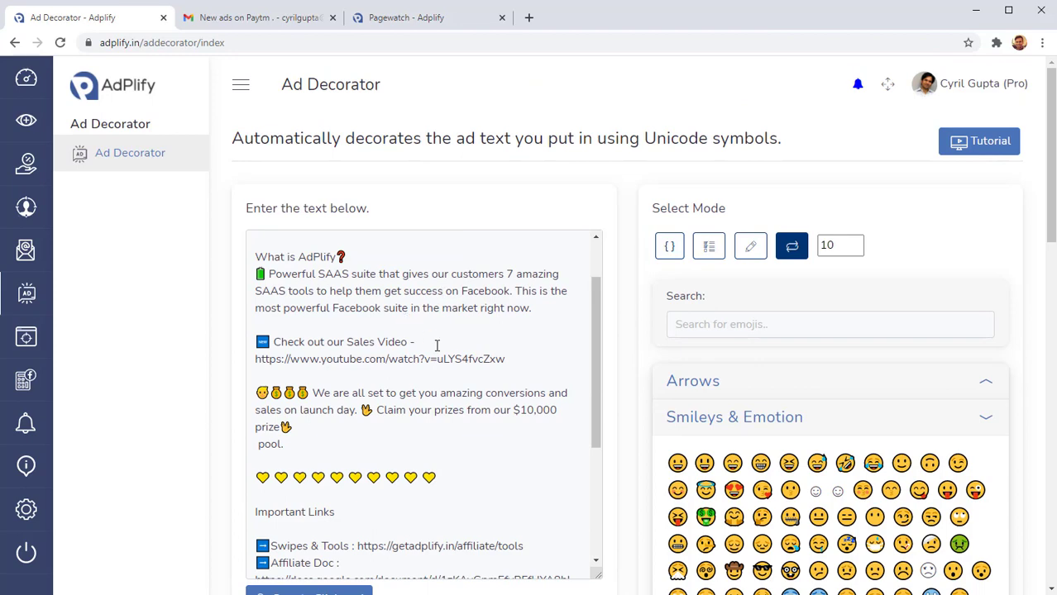
scroll(437, 346, "down", 2)
scroll(761, 411, "down", 2)
scroll(582, 339, "up", 1)
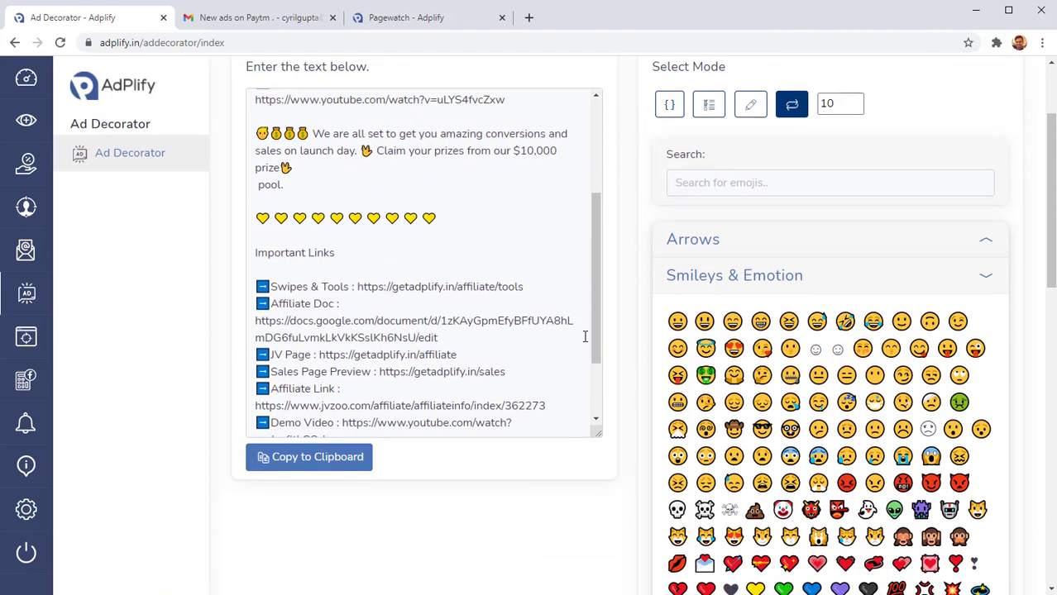
scroll(463, 314, "up", 3)
scroll(841, 368, "up", 2)
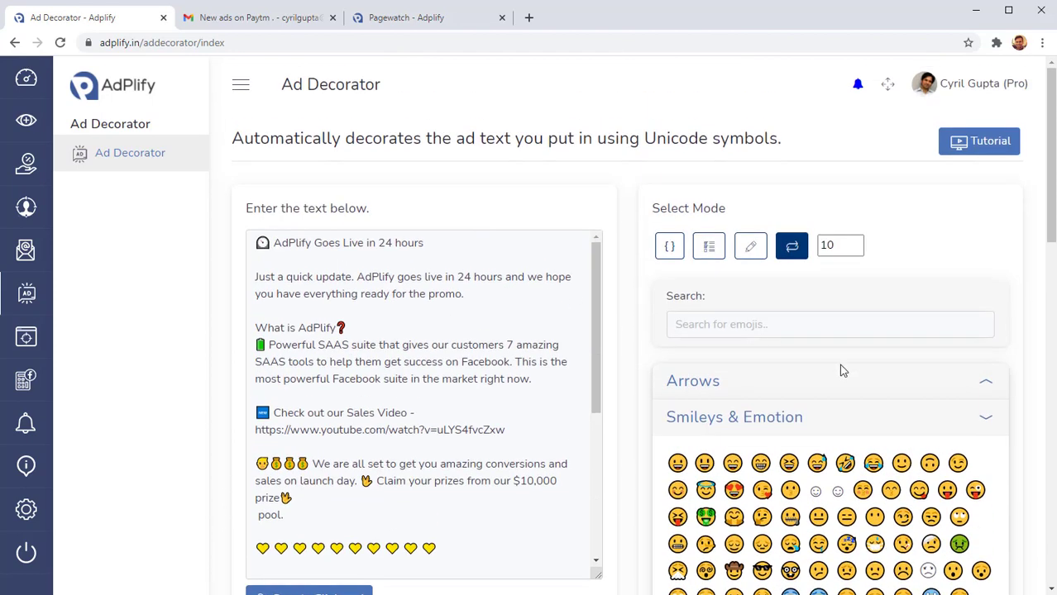
left_click(980, 425)
scroll(976, 405, "down", 2)
left_click(989, 315)
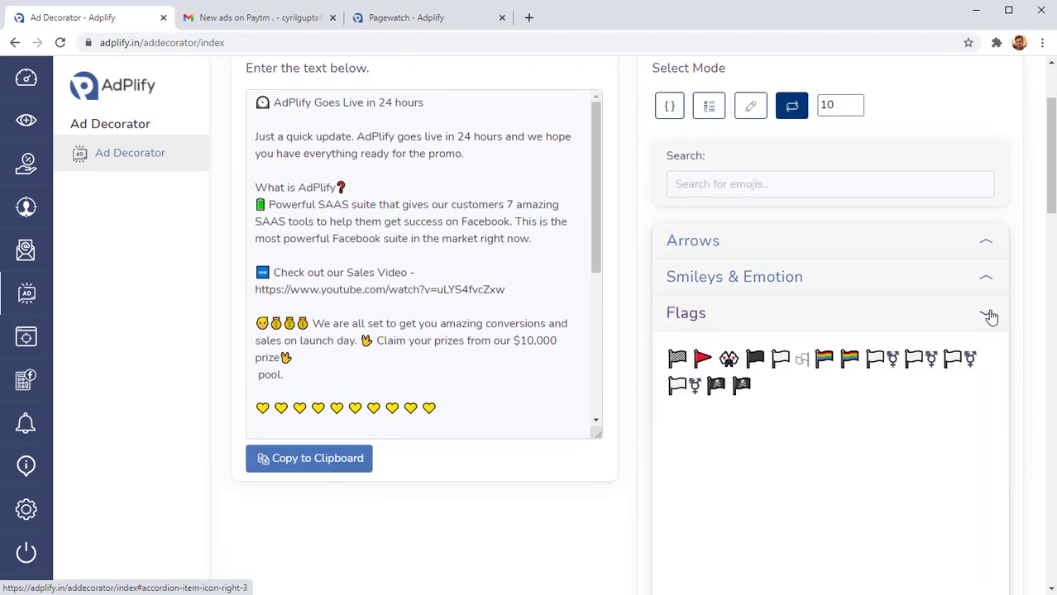
left_click(988, 312)
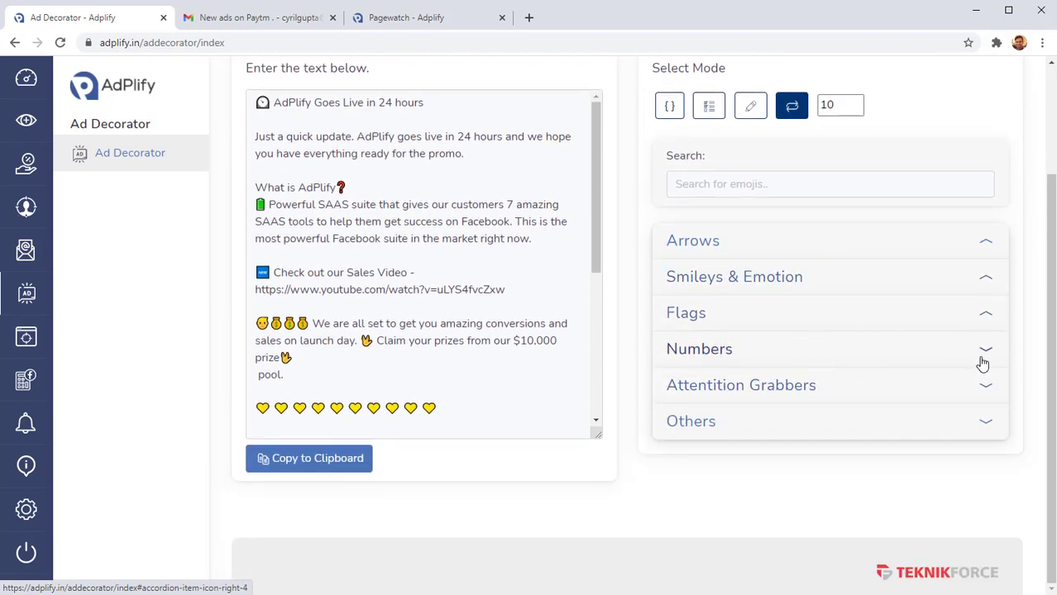
left_click(984, 361)
left_click(986, 364)
left_click(984, 386)
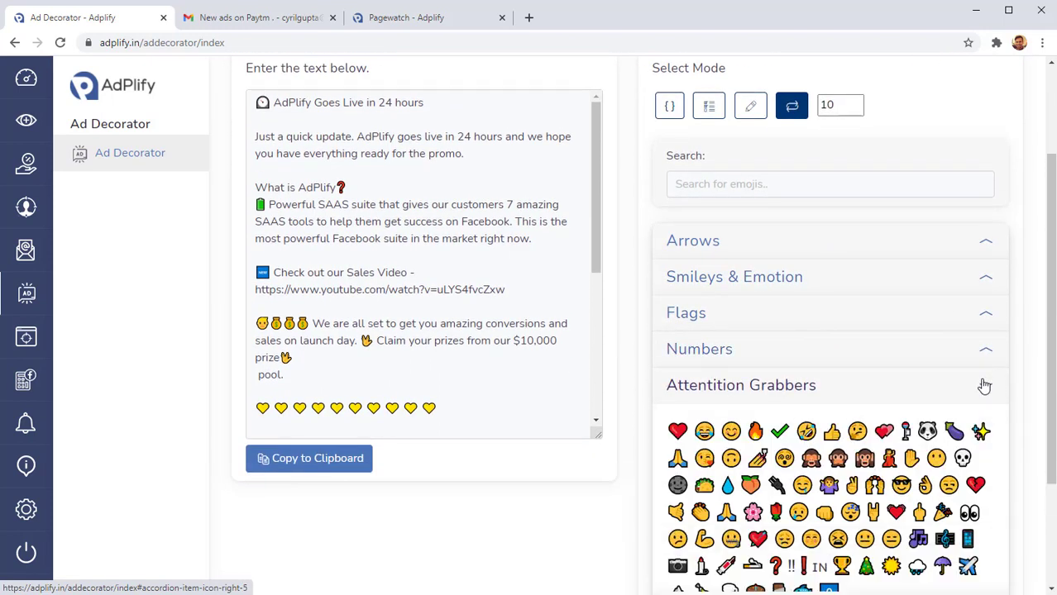
left_click(984, 385)
Step: Search the emojis for 'hand', then replace the search term with 'eye'
left_click(813, 192)
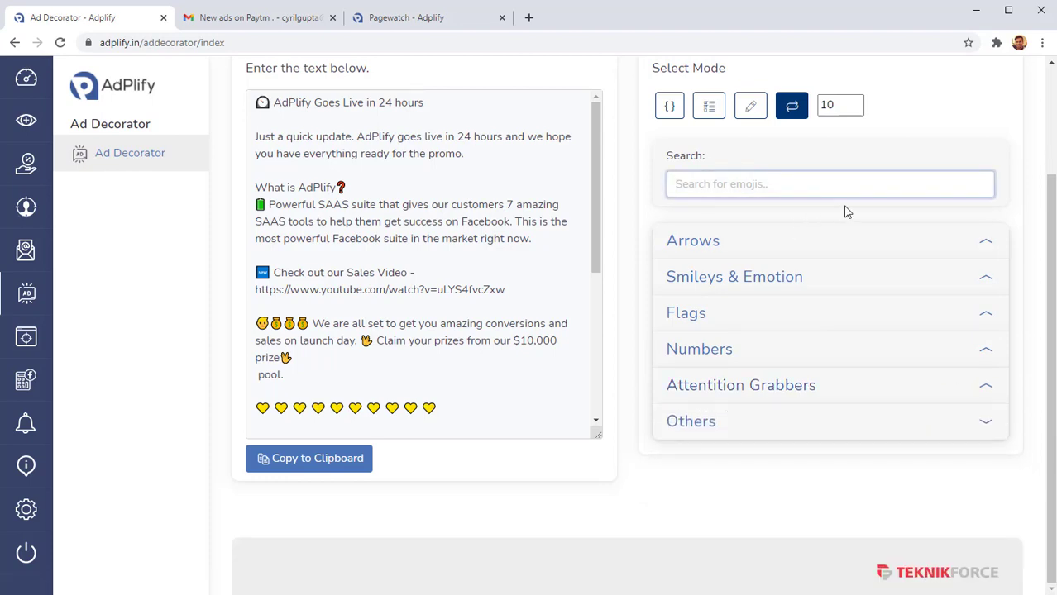
type("hand")
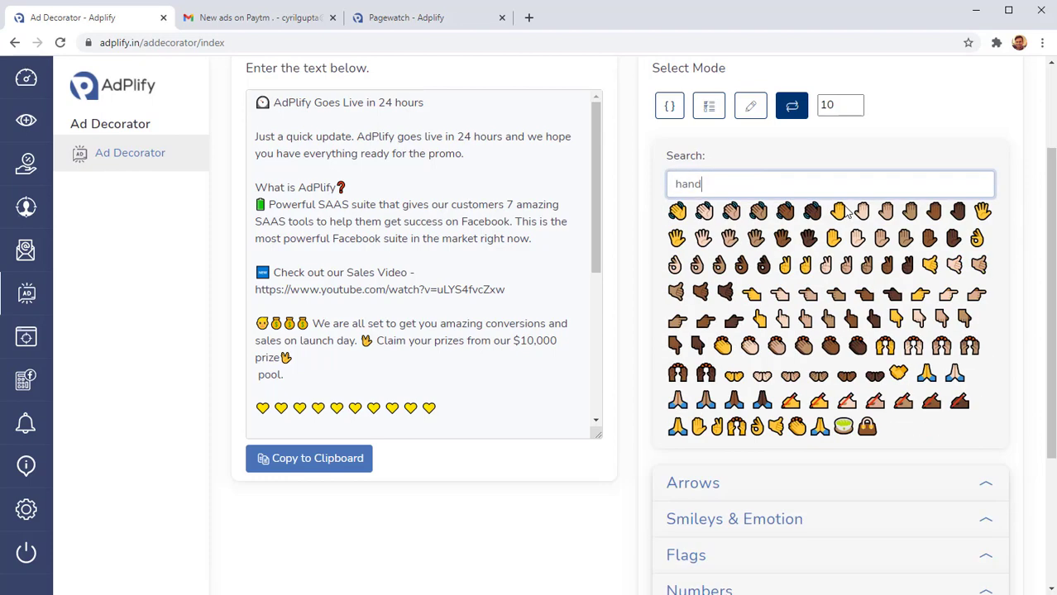
scroll(797, 365, "down", 2)
scroll(800, 355, "up", 3)
double_click(704, 183)
type("eye")
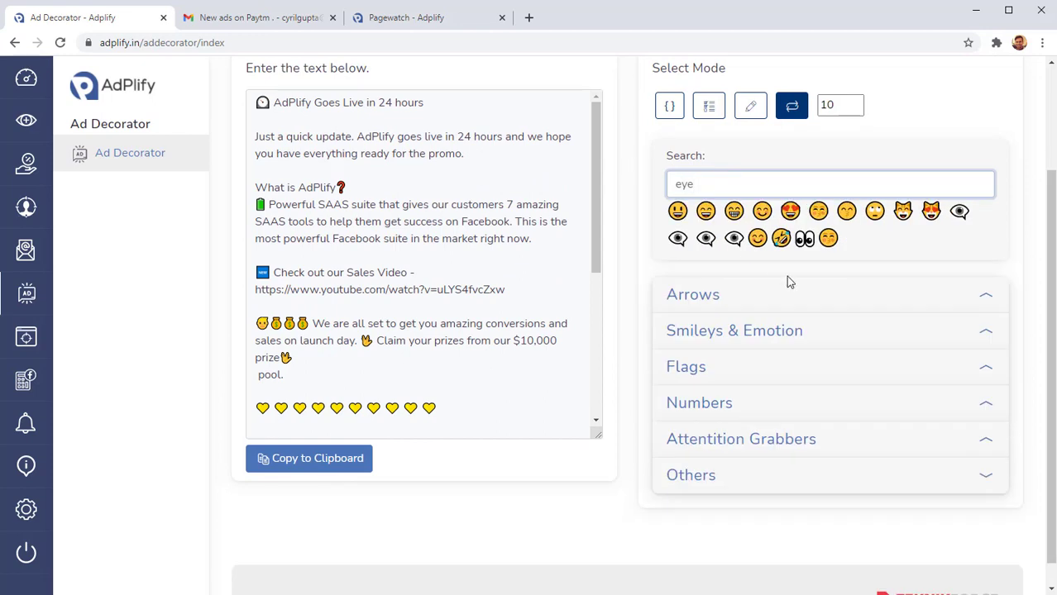
scroll(786, 275, "up", 2)
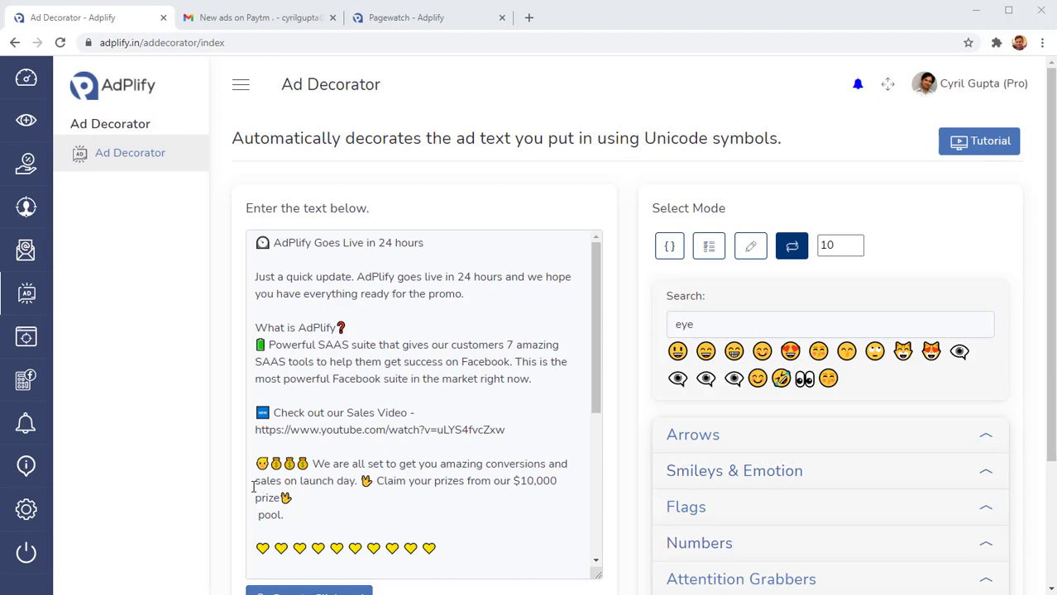
mouse_move(26, 345)
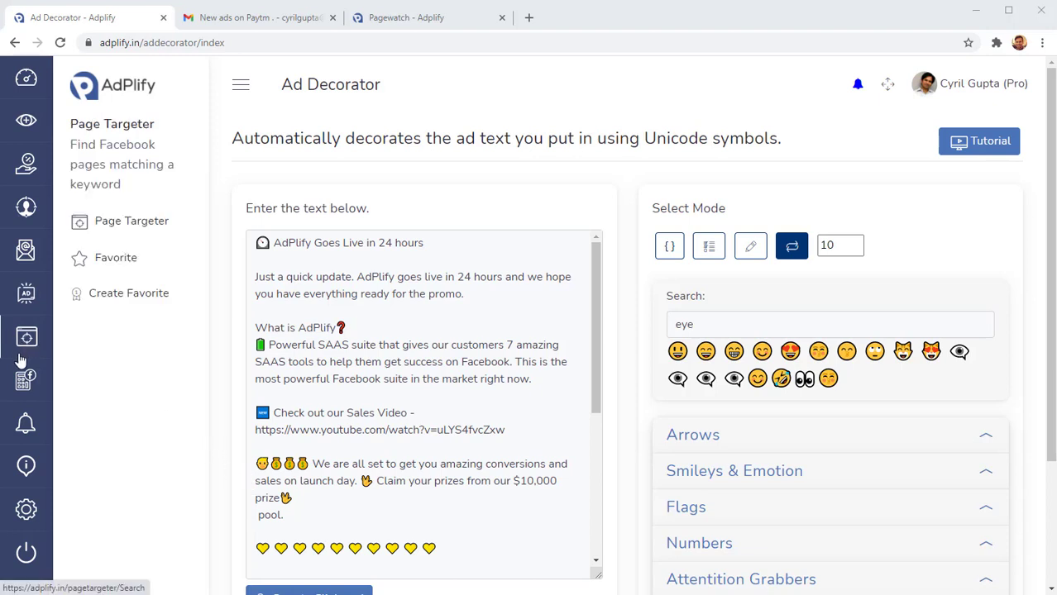
Step: Search Page Targeter for Facebook pages about 'shoes' with the result limit set to 50
left_click(128, 221)
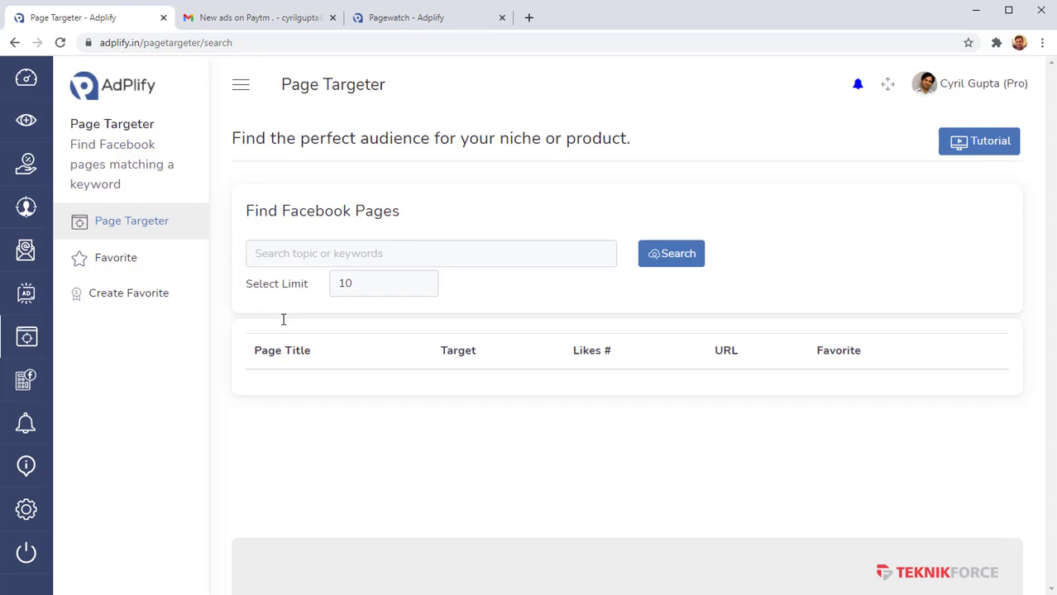
left_click(428, 256)
type("shoes")
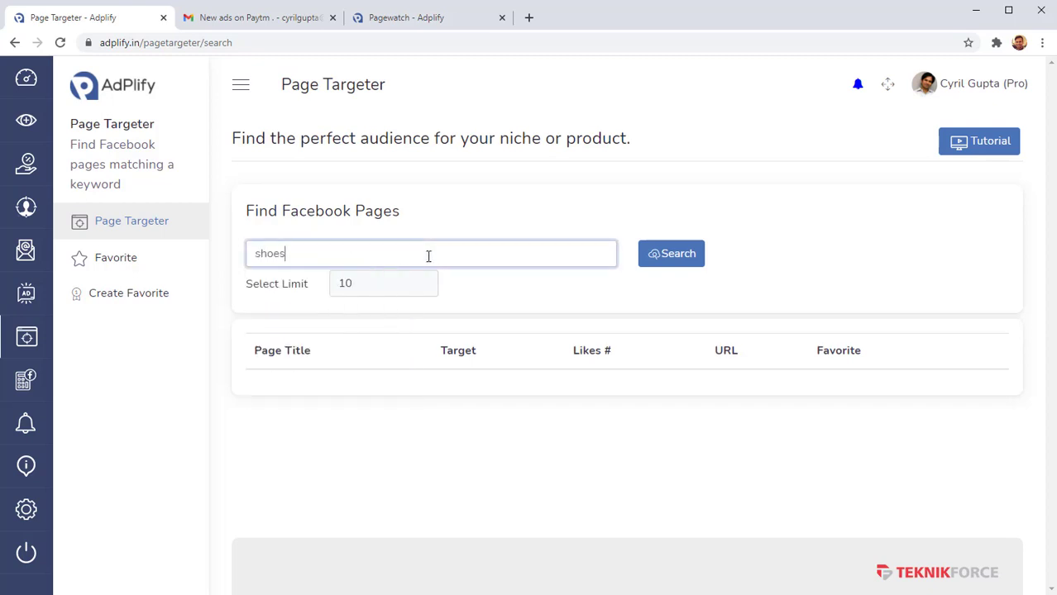
double_click(329, 260)
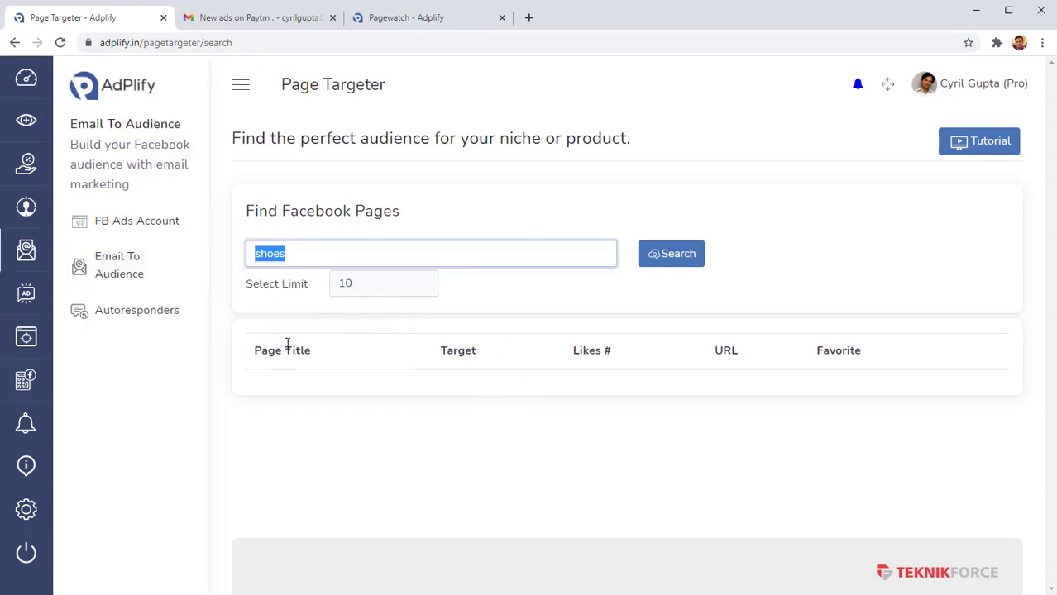
left_click(390, 287)
left_click(369, 331)
left_click(692, 257)
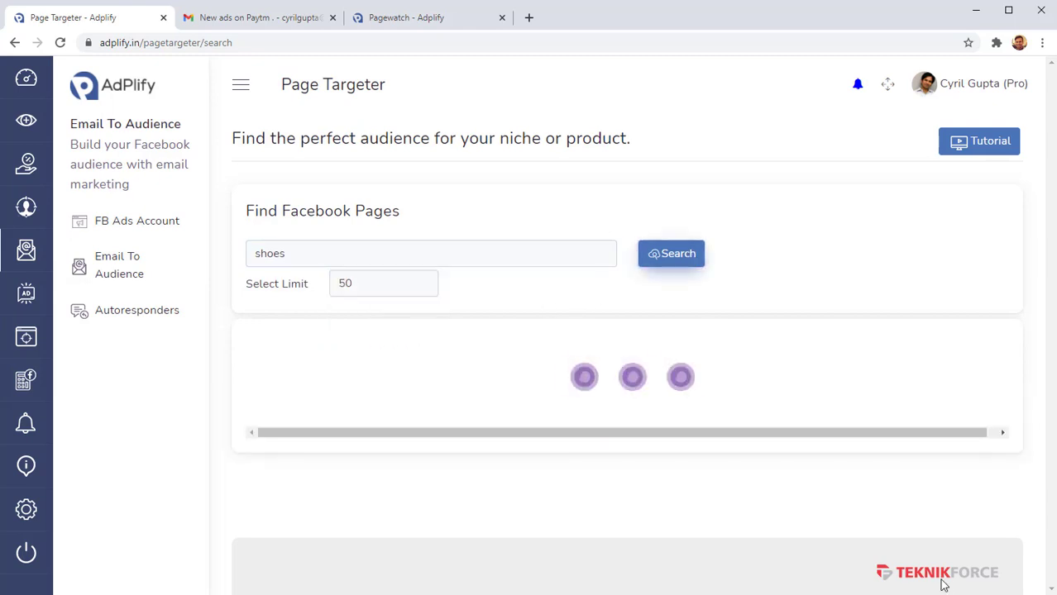
Step: Scroll the 52 shoe-page results and page through to entries 21–30, then 31–40
scroll(921, 570, "down", 1)
scroll(909, 568, "down", 2)
scroll(711, 428, "down", 1)
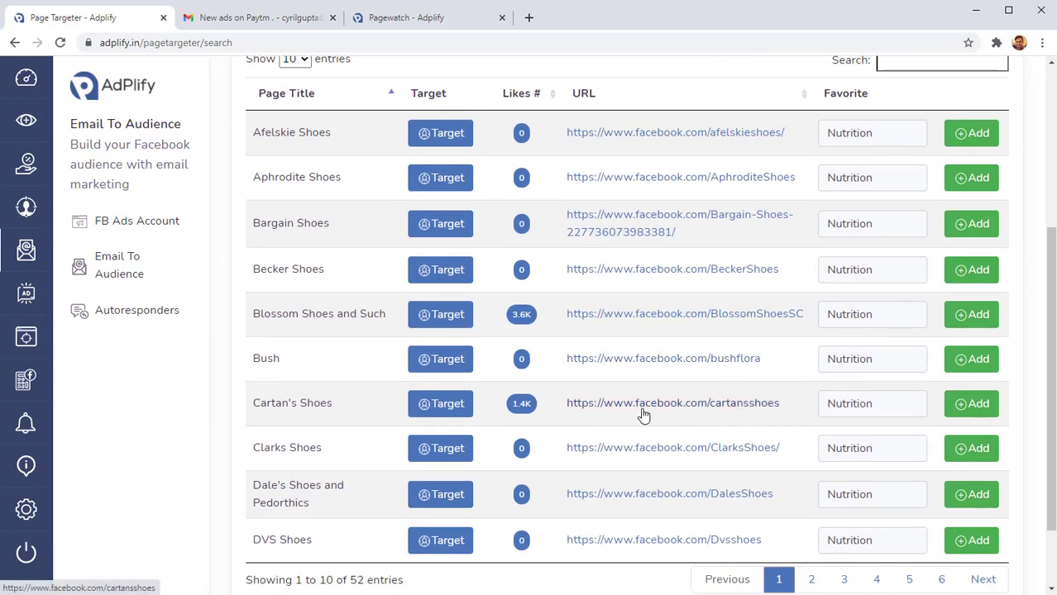
scroll(644, 416, "down", 1)
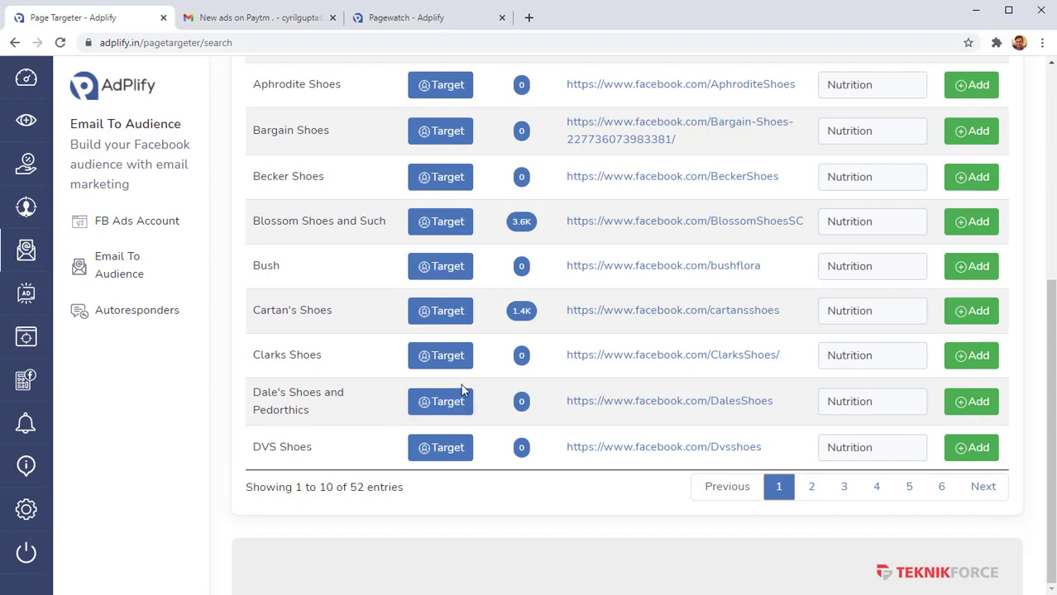
scroll(413, 393, "up", 1)
scroll(443, 417, "up", 2)
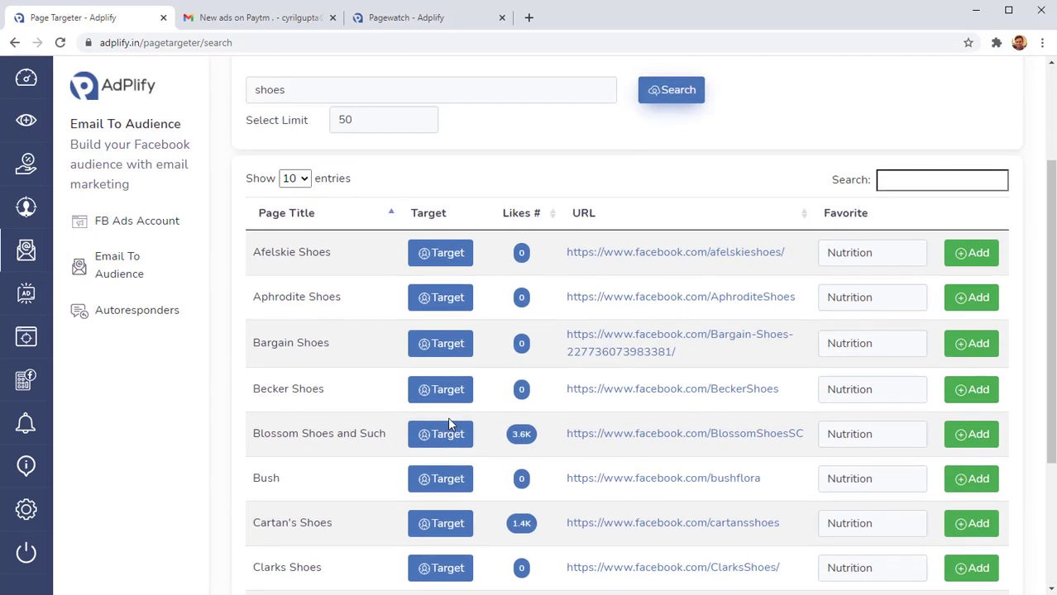
scroll(491, 391, "down", 3)
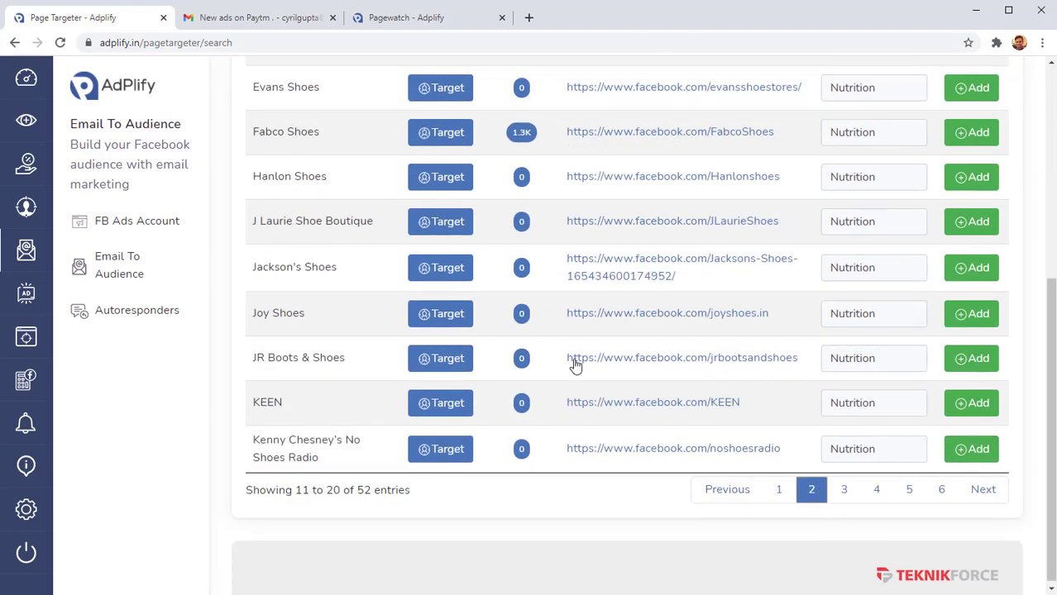
scroll(586, 380, "up", 3)
scroll(595, 424, "down", 3)
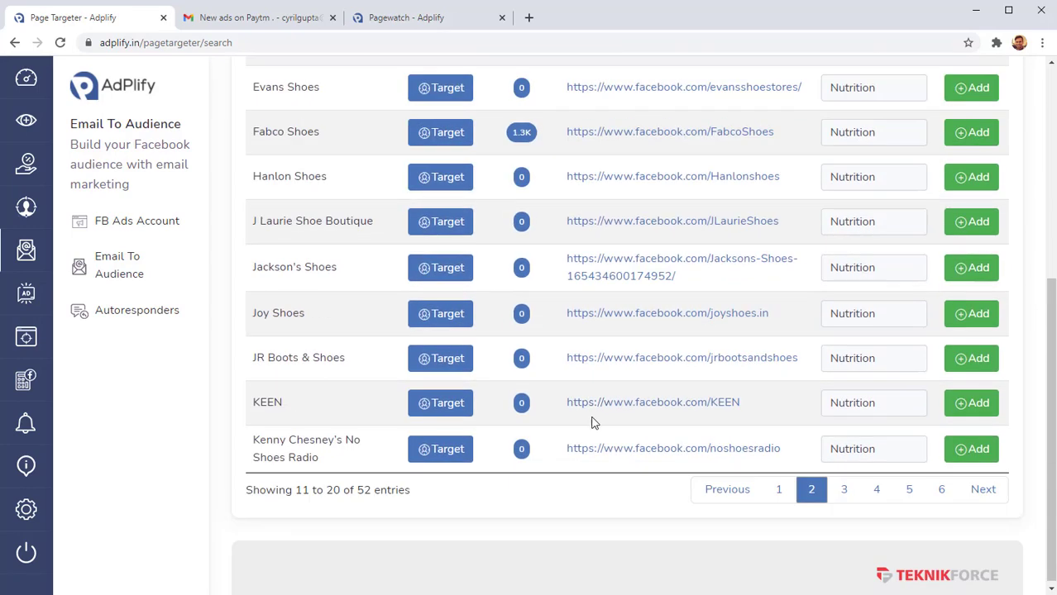
left_click(842, 489)
scroll(839, 487, "up", 3)
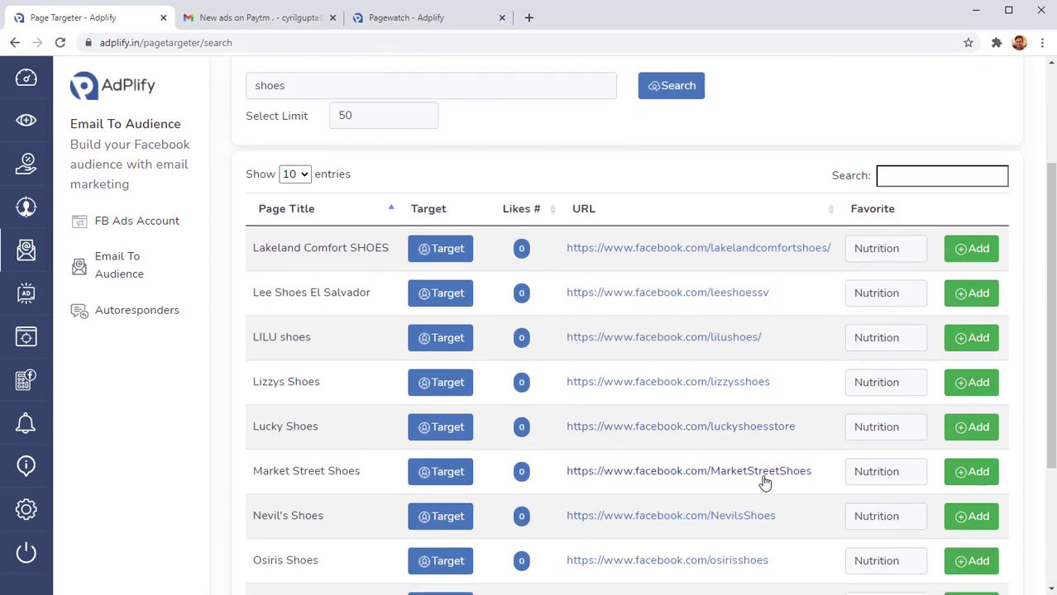
scroll(764, 482, "down", 3)
left_click(875, 493)
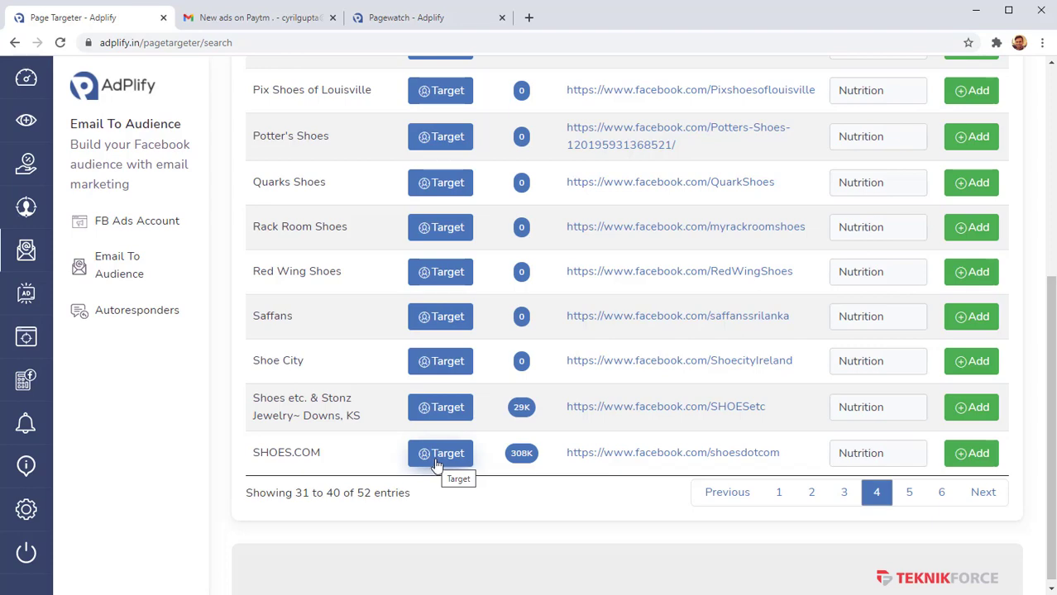
Step: In the Facebook RoI calculator, set conversion 34%, leads-to-customers 11% and average sale $39
left_click(26, 379)
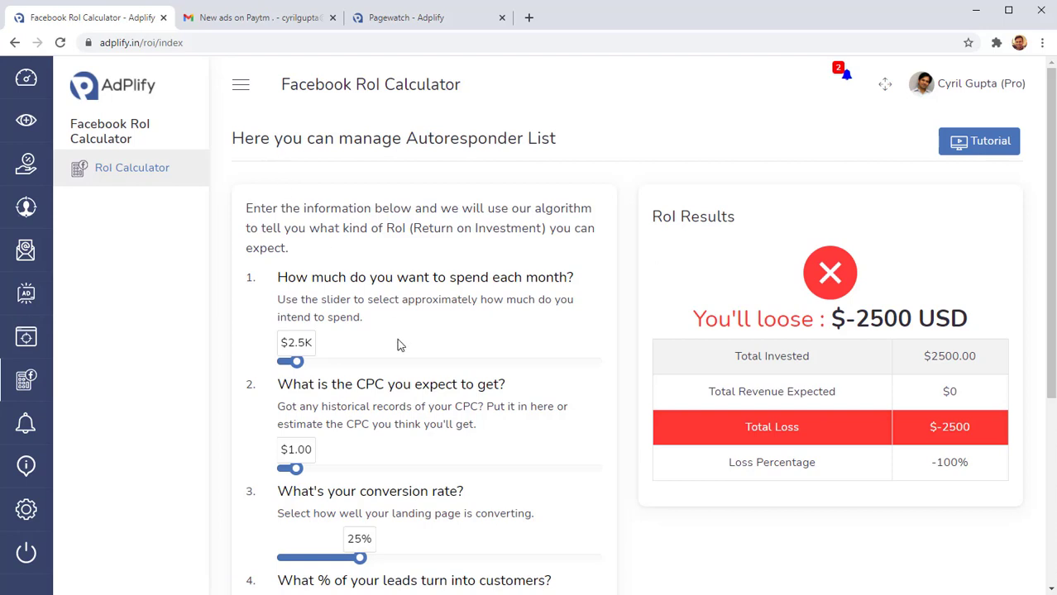
scroll(446, 372, "down", 3)
scroll(480, 397, "up", 1)
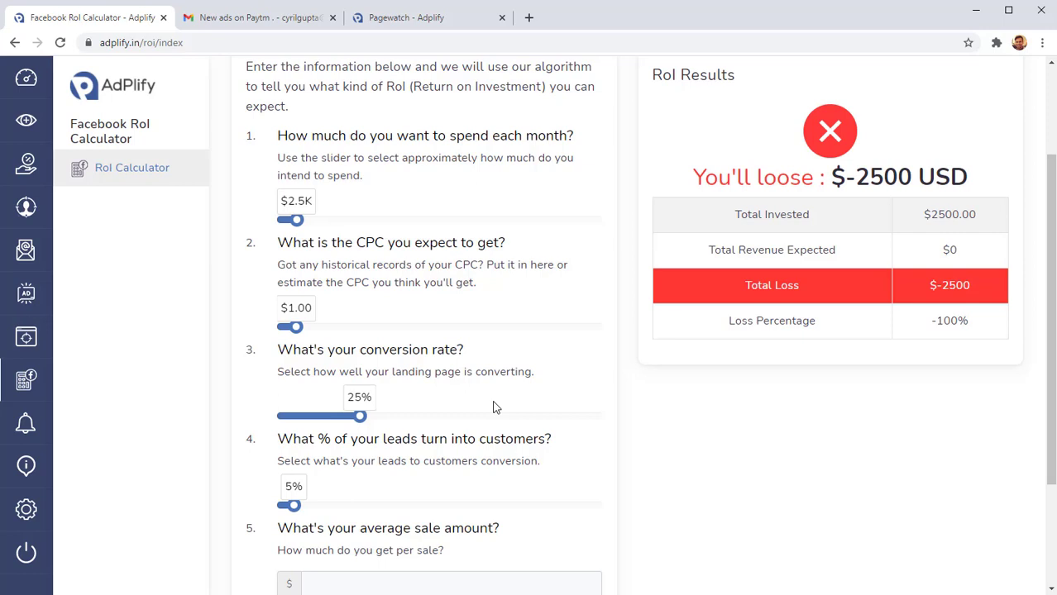
scroll(494, 407, "down", 3)
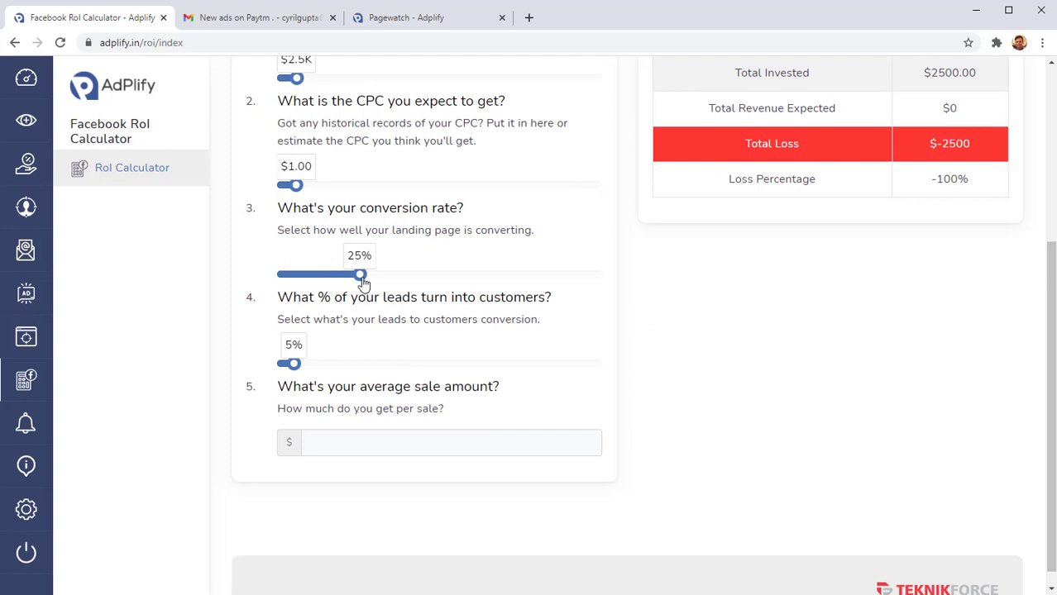
left_click_drag(363, 280, 391, 277)
left_click_drag(296, 365, 323, 374)
left_click(353, 439)
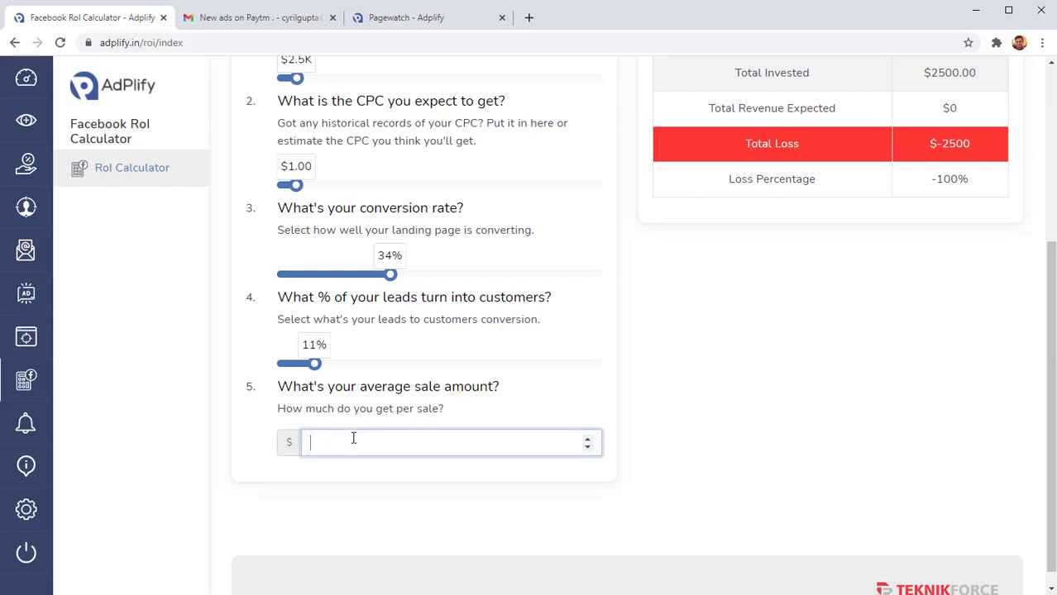
type("37")
key("BackSpace")
type("9")
scroll(832, 344, "up", 3)
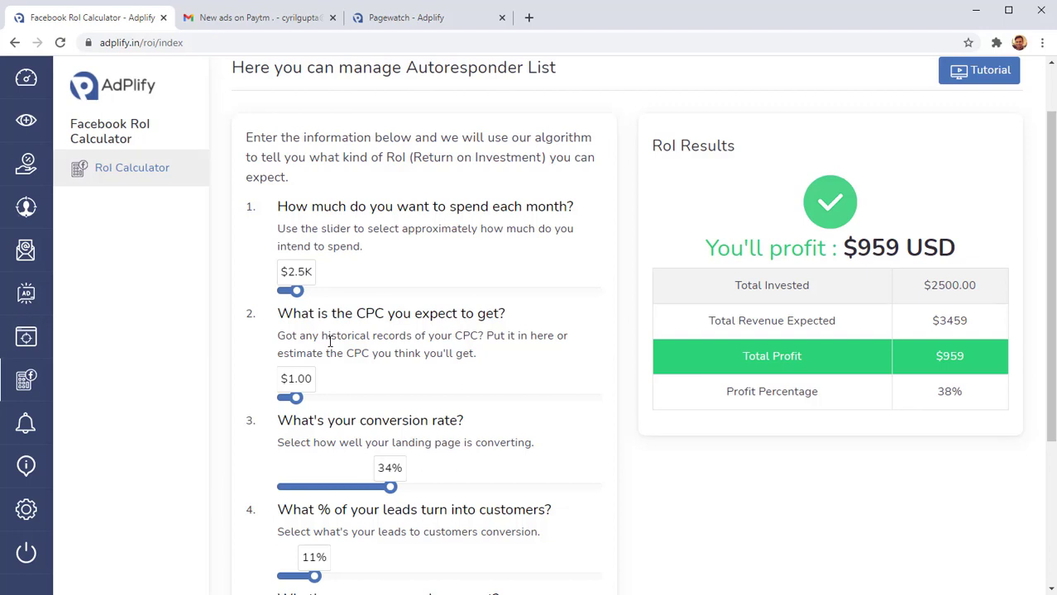
Step: Go via Ad Watcher to the Dashboard and scroll through its tool tiles and summary charts
left_click(24, 123)
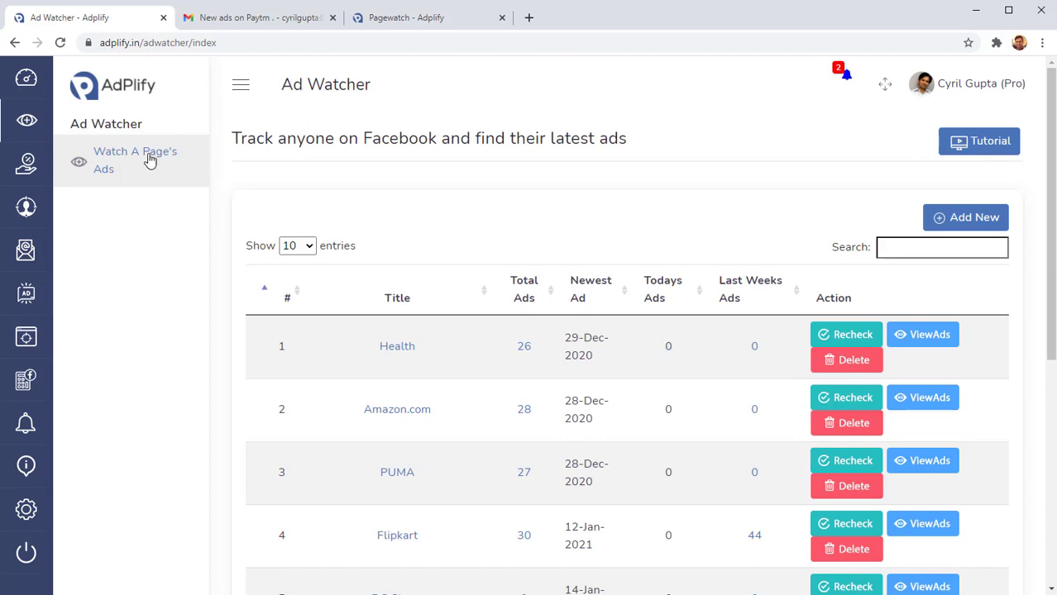
mouse_move(52, 93)
left_click(126, 153)
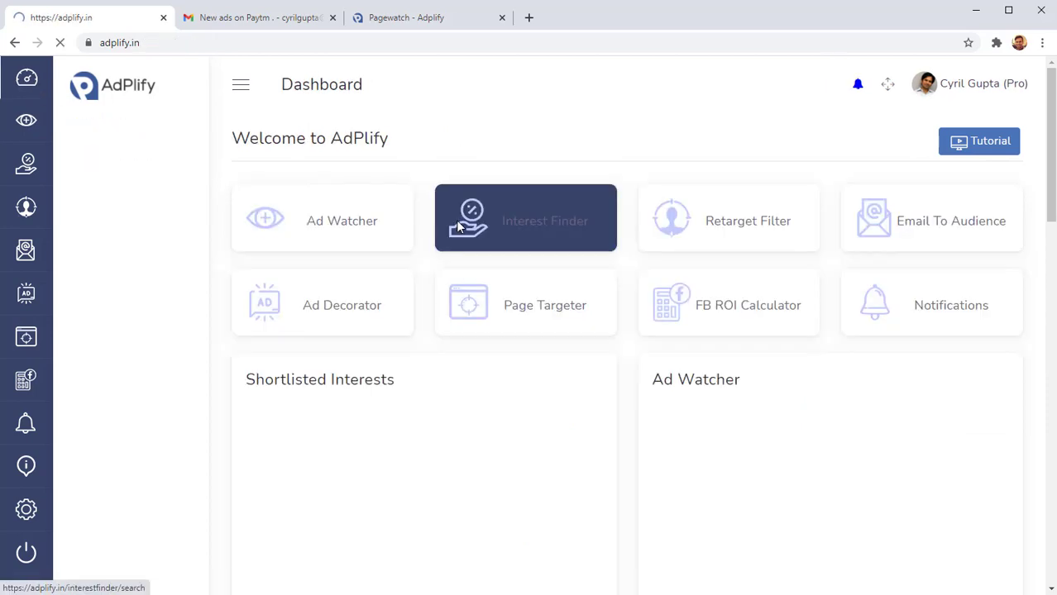
scroll(479, 342, "down", 5)
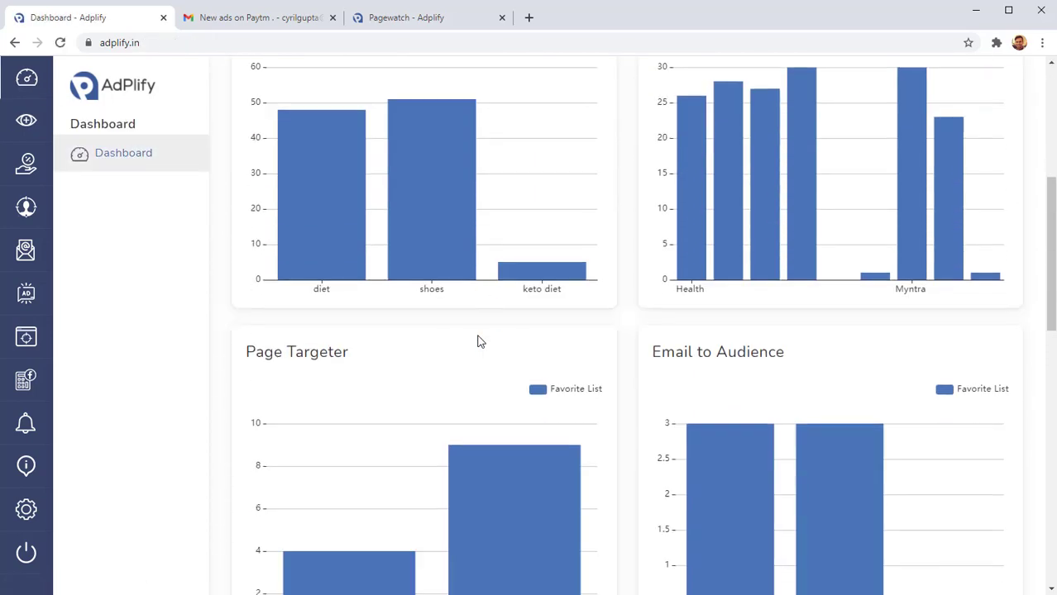
scroll(467, 363, "down", 9)
scroll(480, 380, "up", 6)
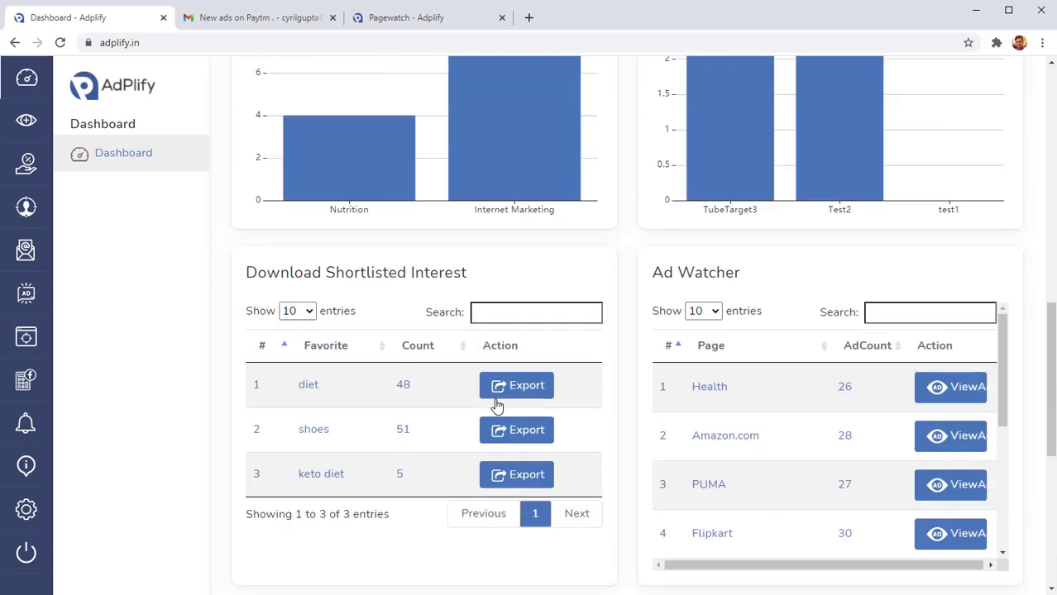
scroll(496, 399, "up", 10)
scroll(447, 364, "down", 3)
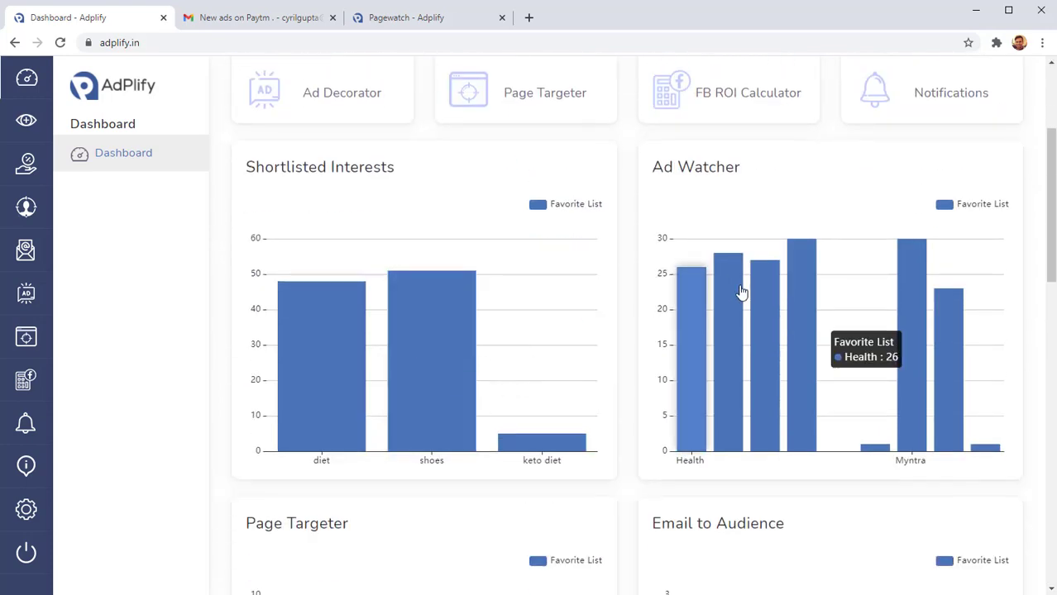
scroll(570, 364, "down", 5)
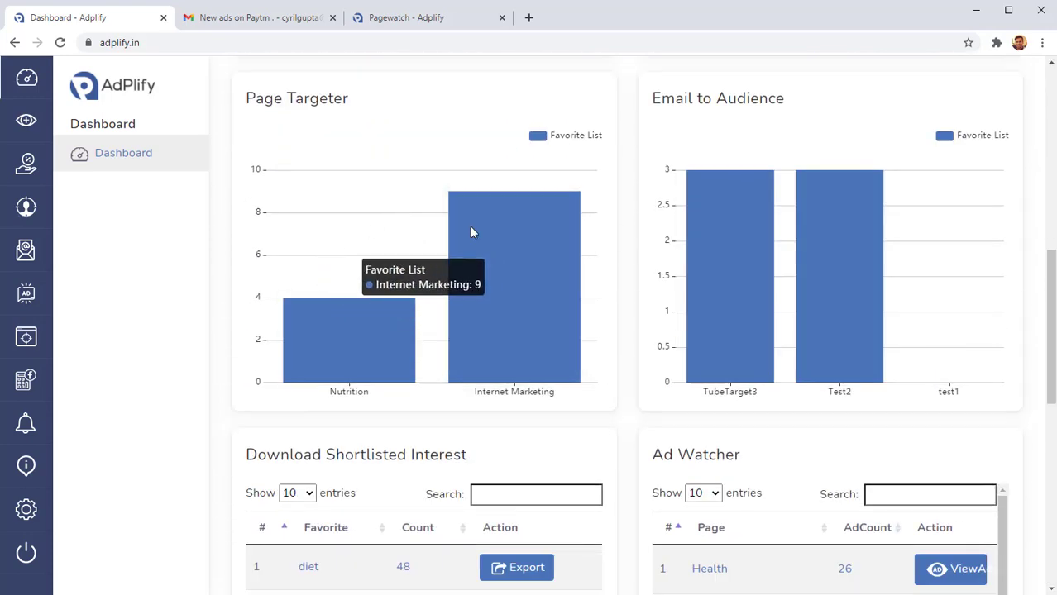
scroll(634, 361, "down", 1)
scroll(633, 361, "up", 9)
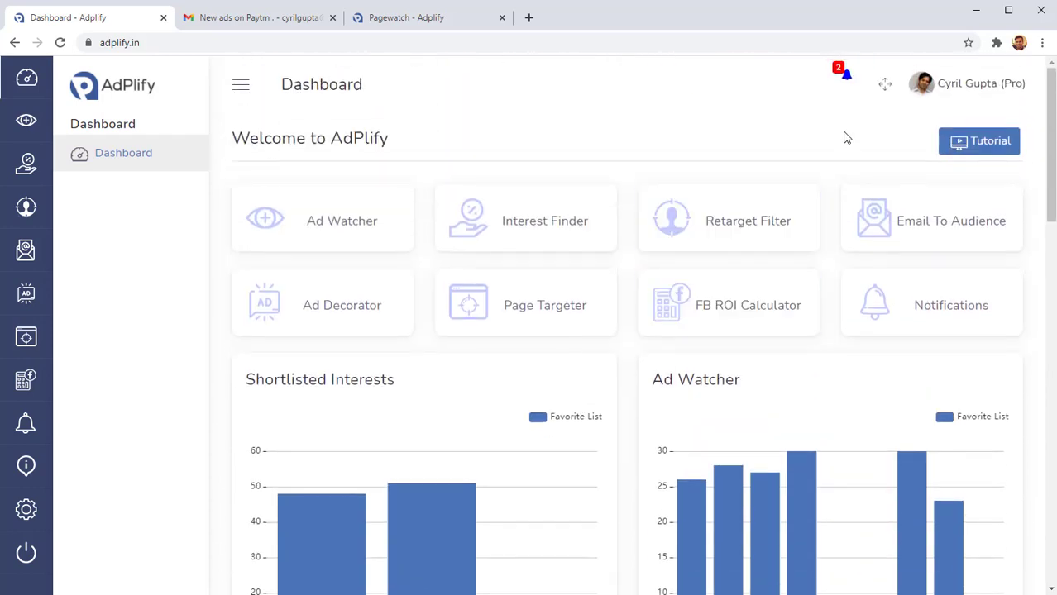
Step: Show the latest notifications and browse the full Notifications list of new ads and leads
left_click(845, 76)
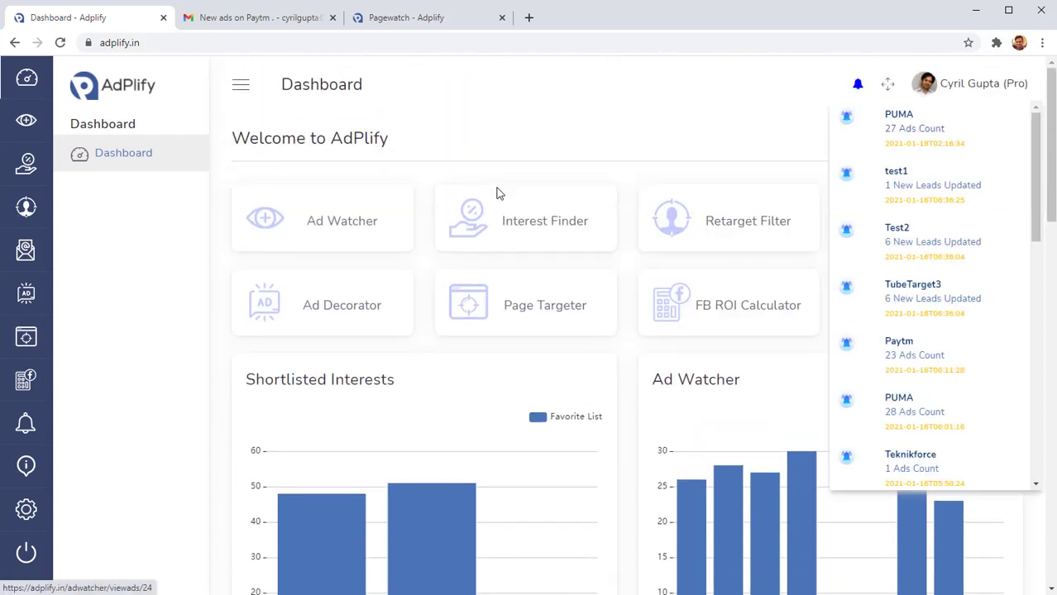
left_click(25, 425)
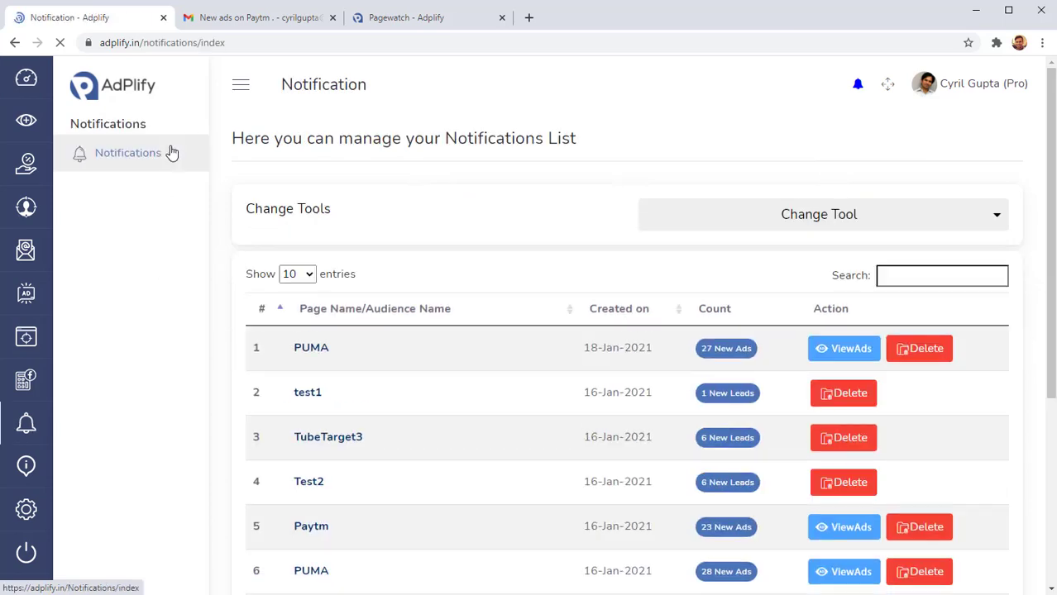
scroll(456, 321, "down", 3)
scroll(455, 323, "up", 3)
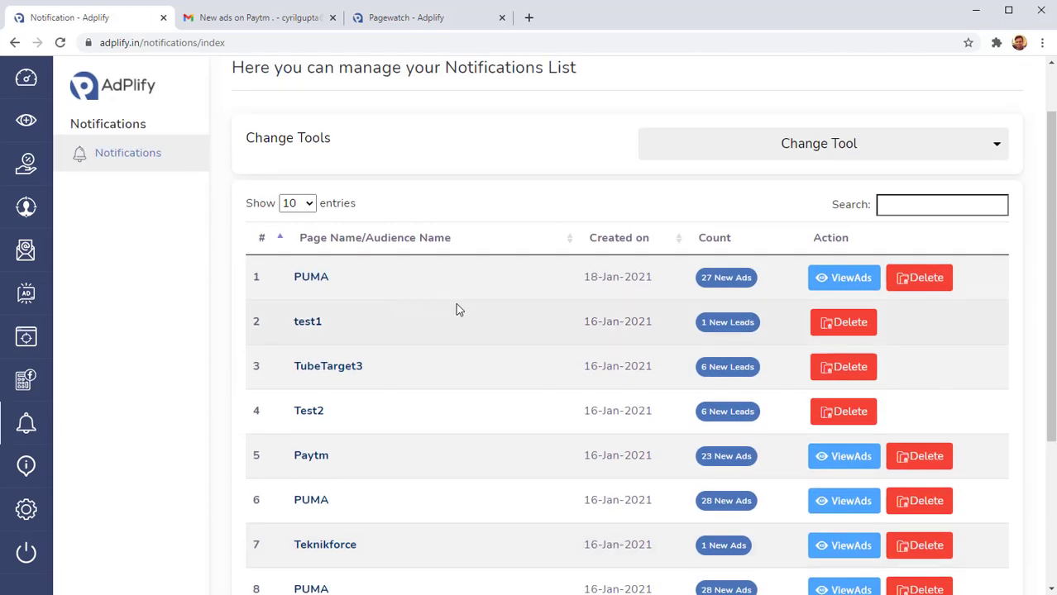
scroll(463, 310, "down", 3)
scroll(514, 292, "up", 4)
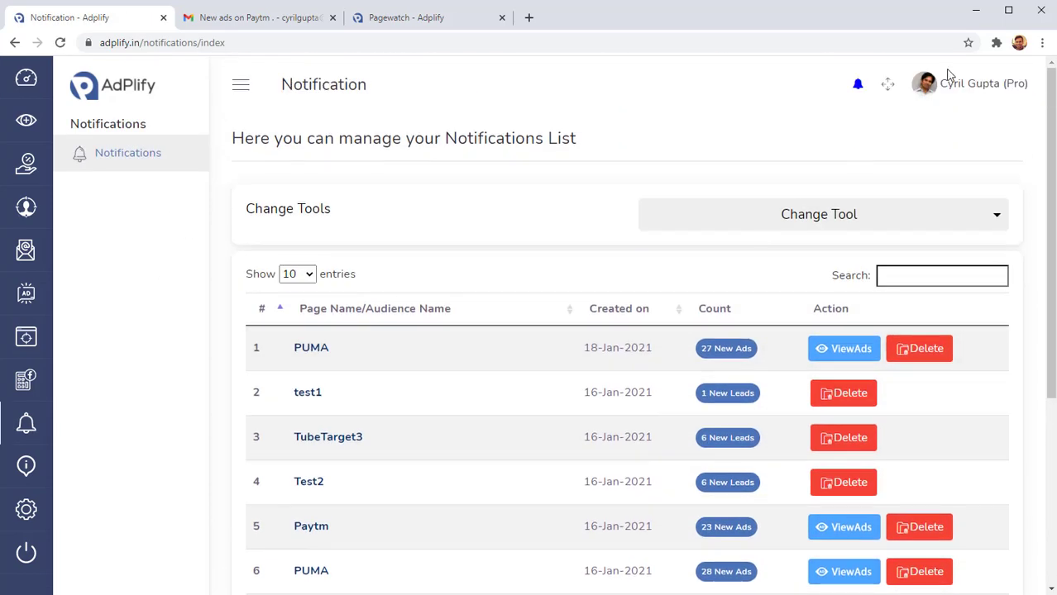
Step: Recheck the notification dropdown, return to the Dashboard, and highlight the sales page's money-back guarantee text
left_click(857, 83)
scroll(941, 281, "down", 3)
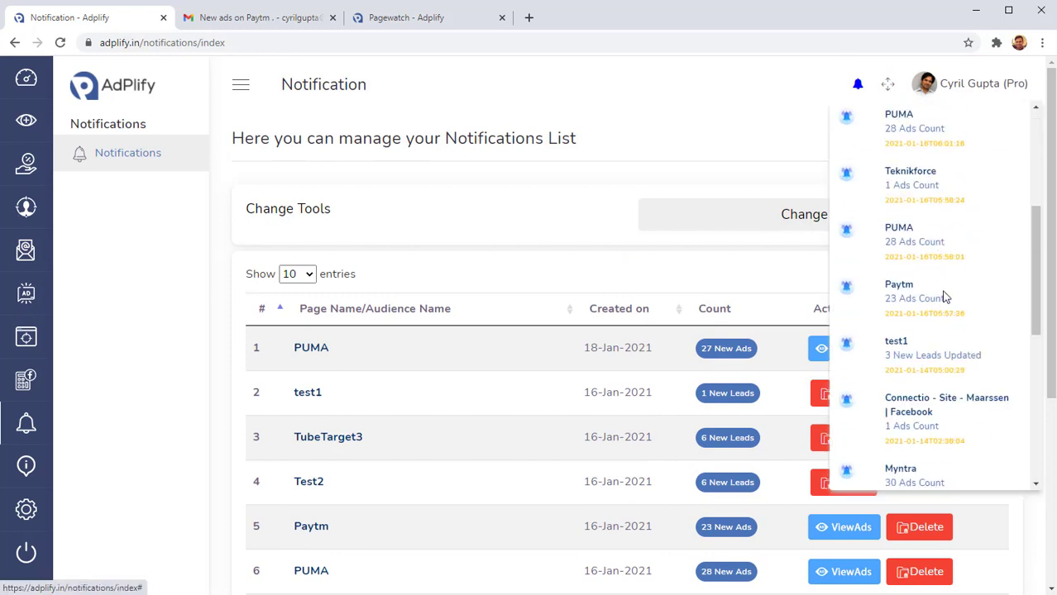
scroll(945, 298, "down", 3)
scroll(910, 299, "up", 3)
left_click(553, 224)
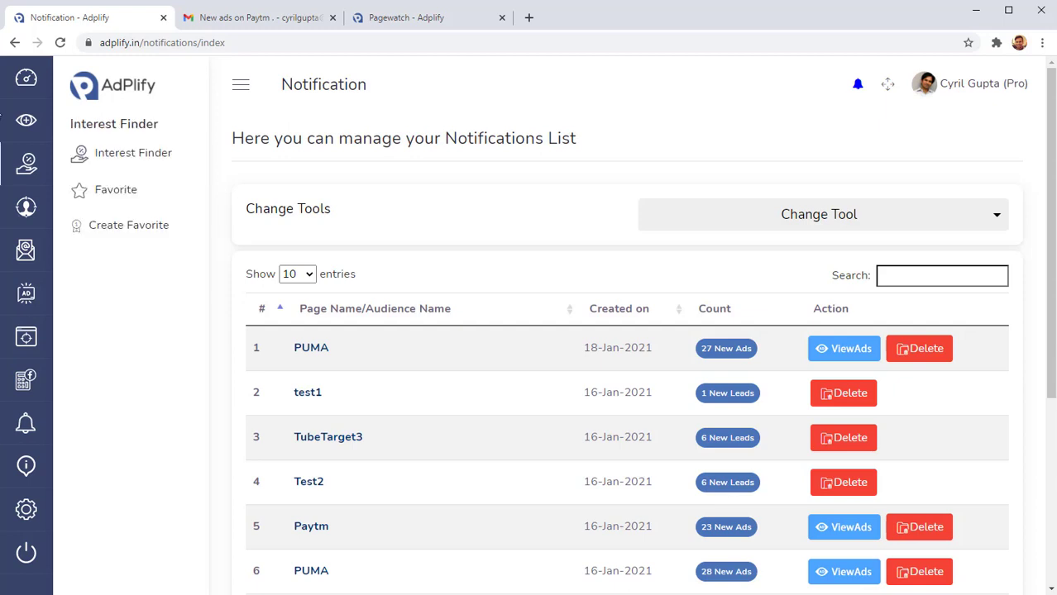
left_click(117, 158)
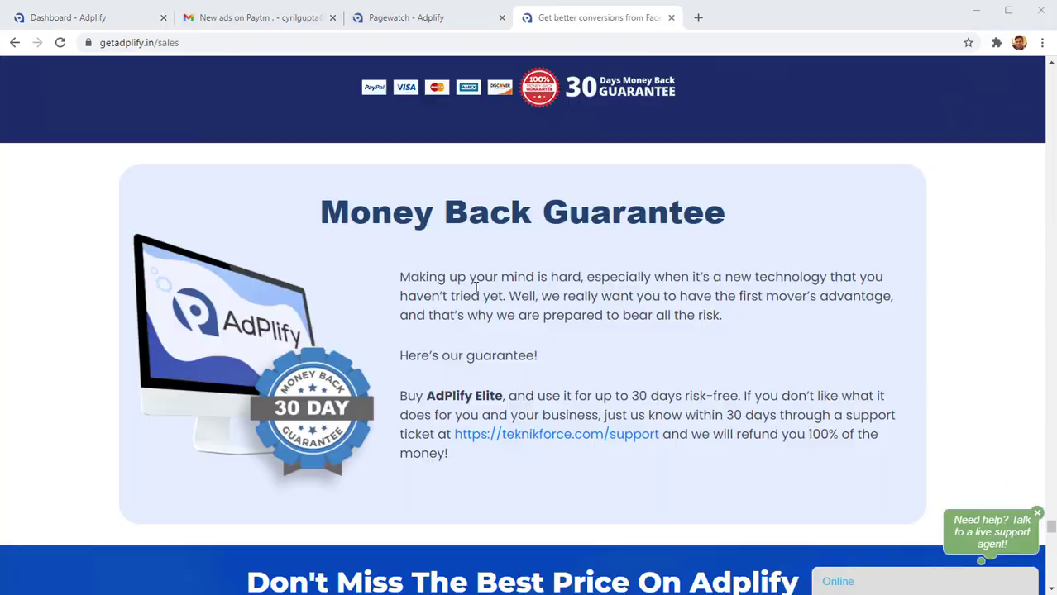
left_click_drag(471, 296, 568, 327)
left_click(568, 331)
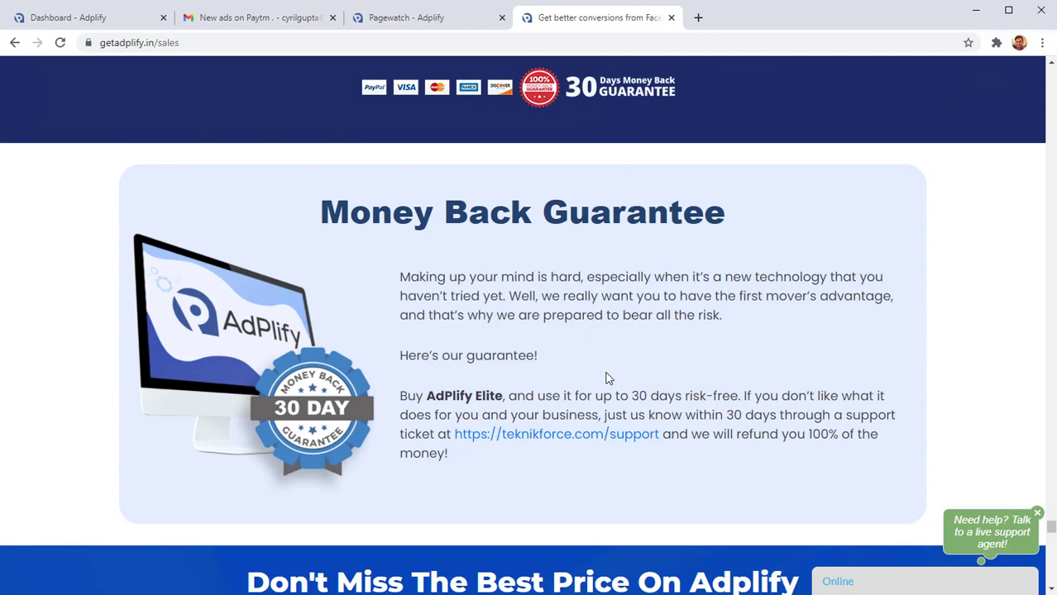
scroll(606, 377, "down", 1)
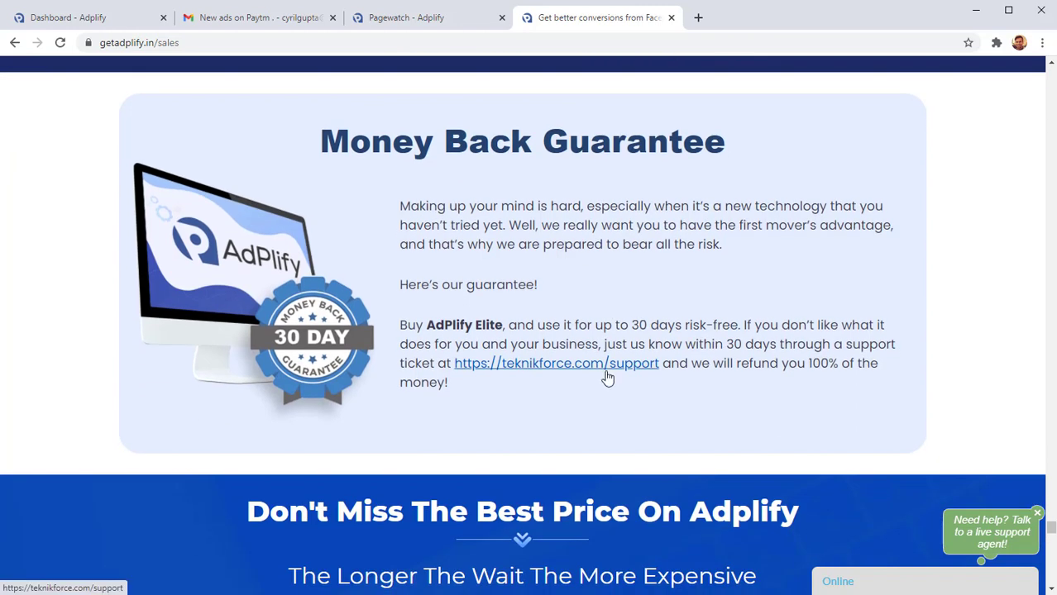
scroll(607, 372, "down", 20)
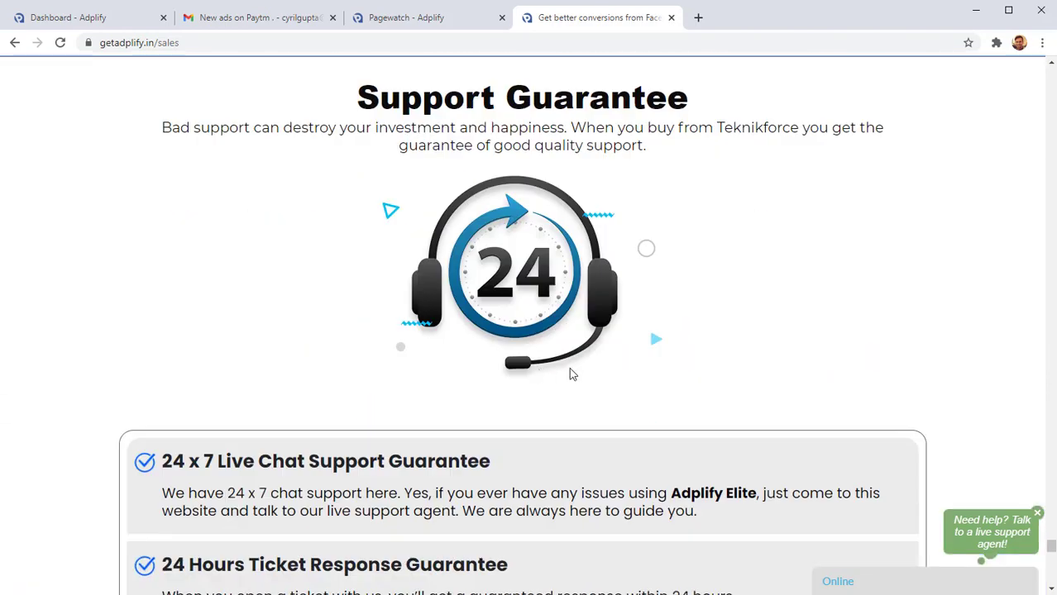
scroll(447, 388, "down", 10)
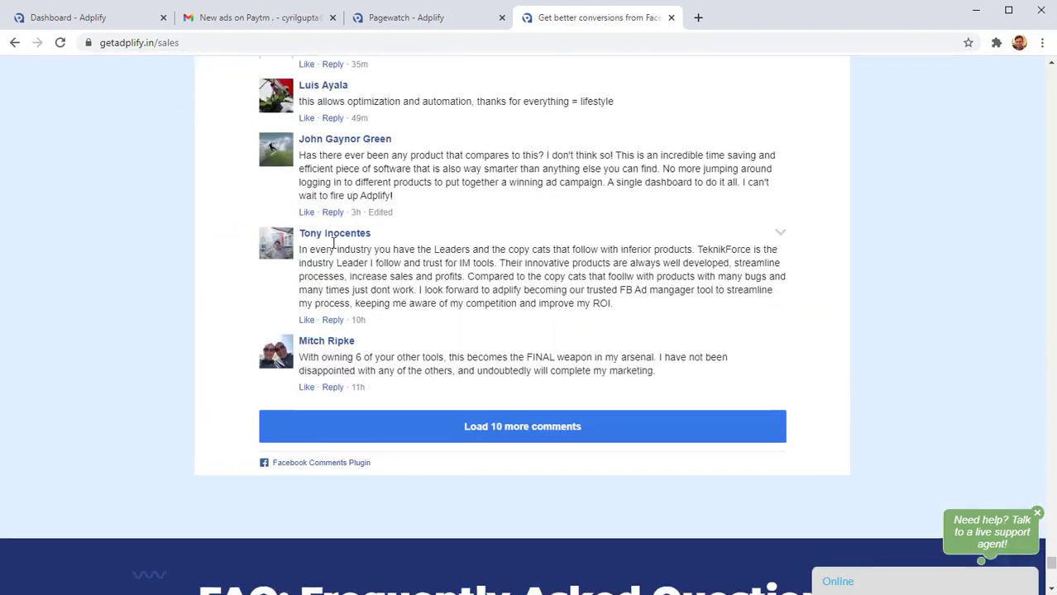
scroll(349, 265, "up", 2)
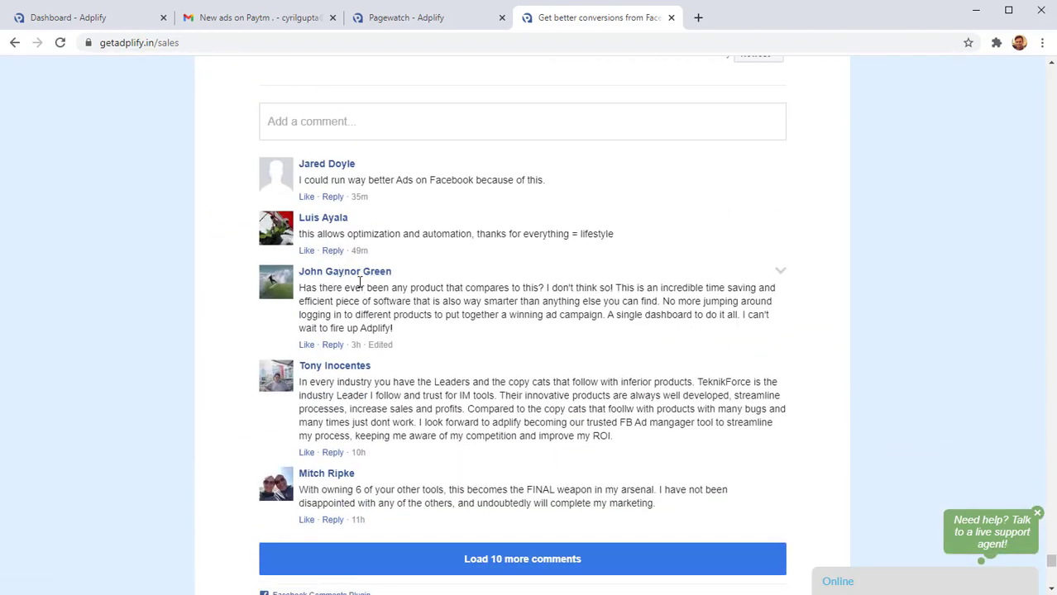
scroll(879, 428, "up", 6)
scroll(878, 429, "down", 7)
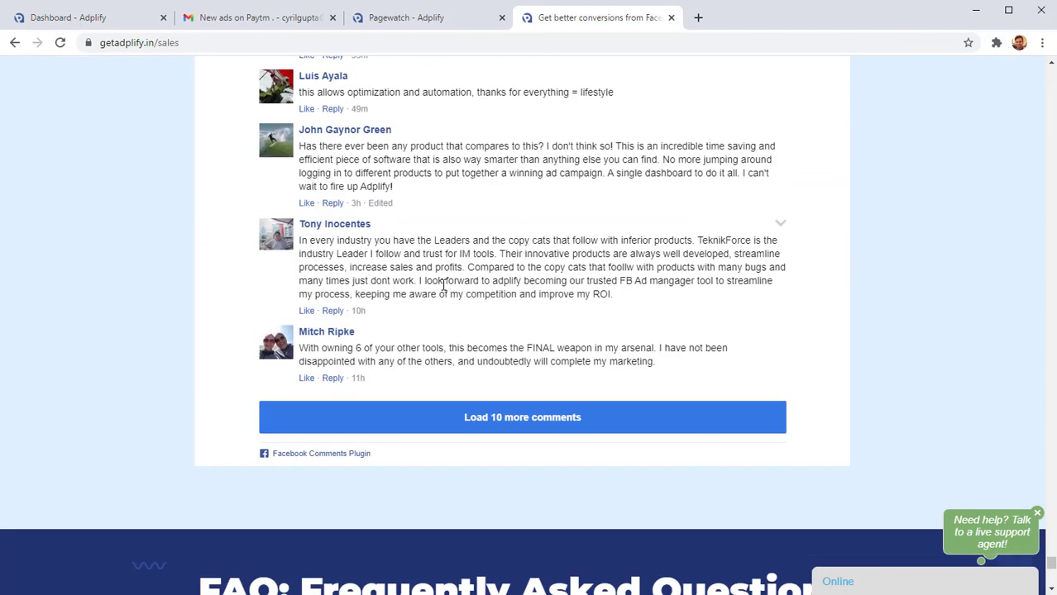
left_click_drag(411, 239, 521, 281)
left_click(522, 283)
scroll(405, 239, "up", 1)
scroll(411, 258, "up", 1)
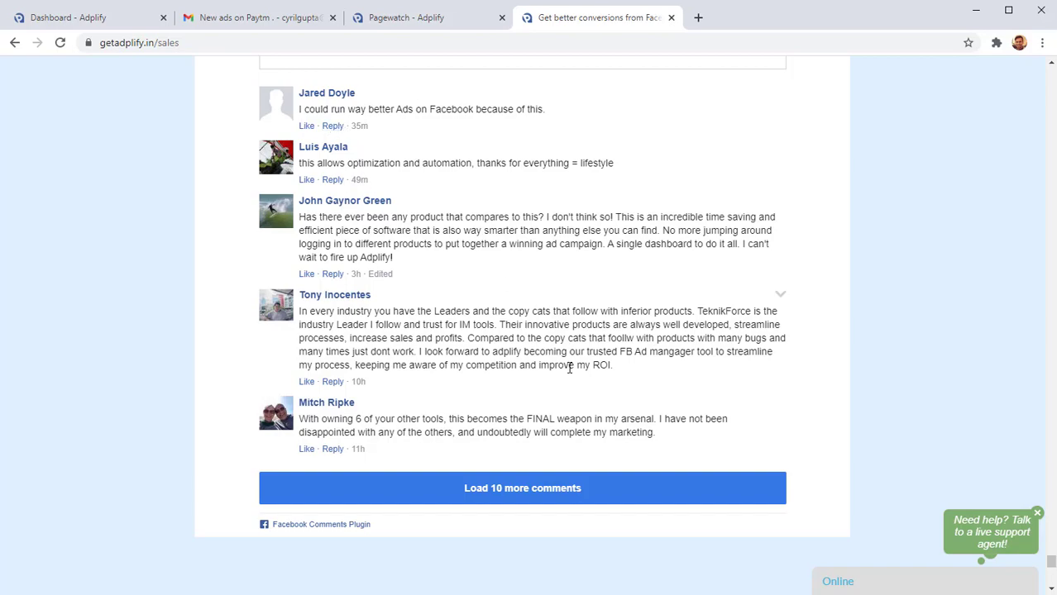
scroll(773, 411, "up", 20)
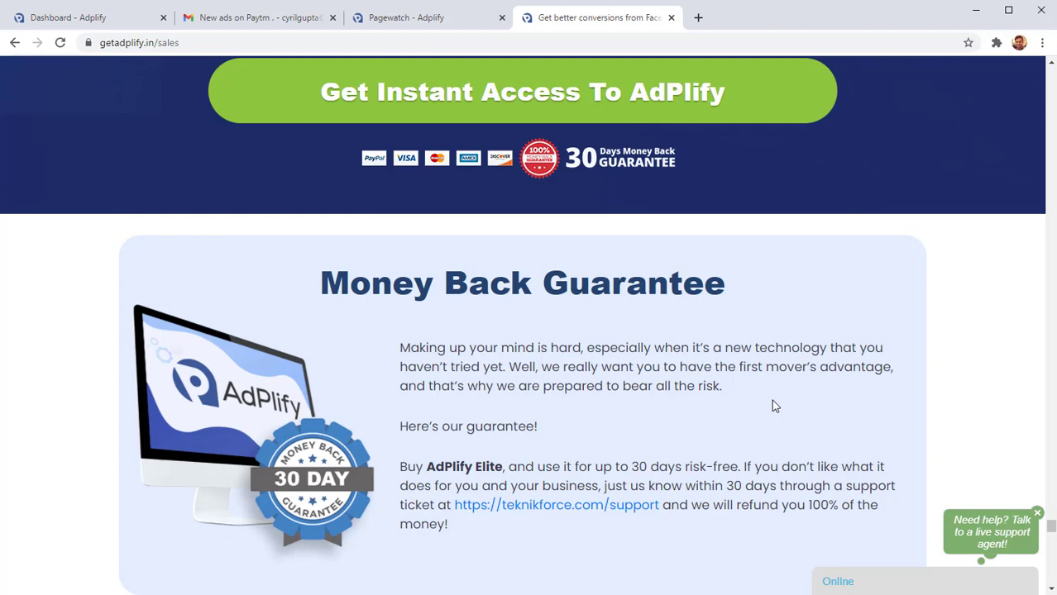
scroll(777, 372, "up", 20)
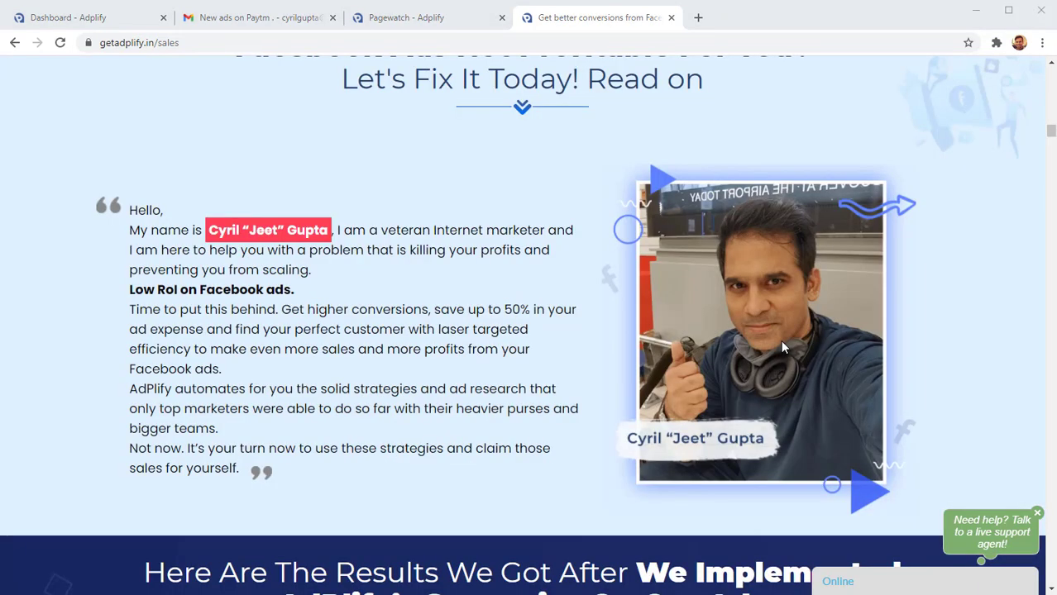